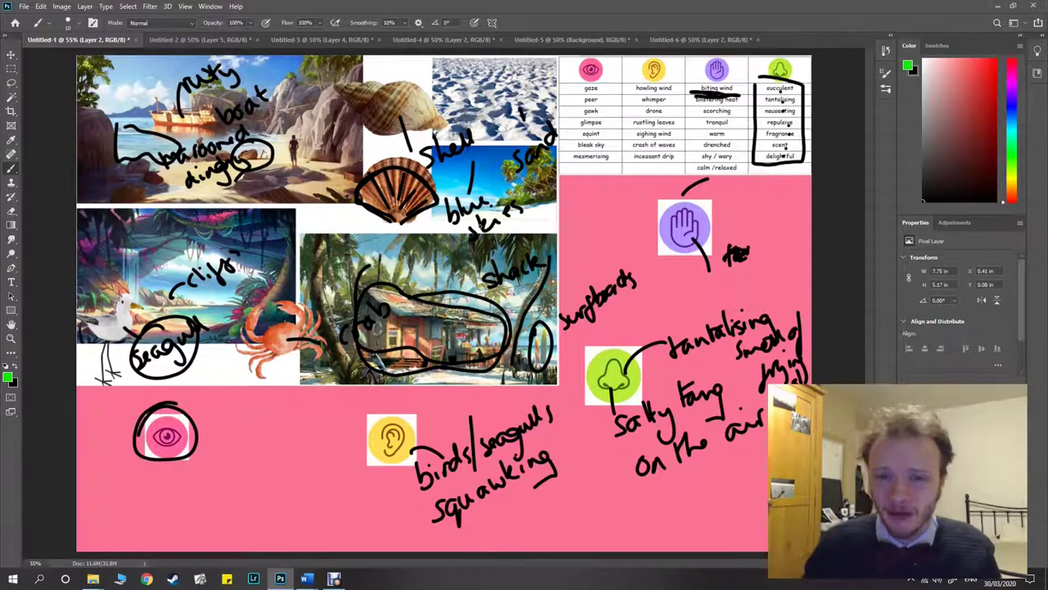
Review the challenge letter in Word and the picture board in Photoshop, and open the Untitled-4 "Drafting Your Description" canvas
{"action": "key", "text": "alt+Tab"}
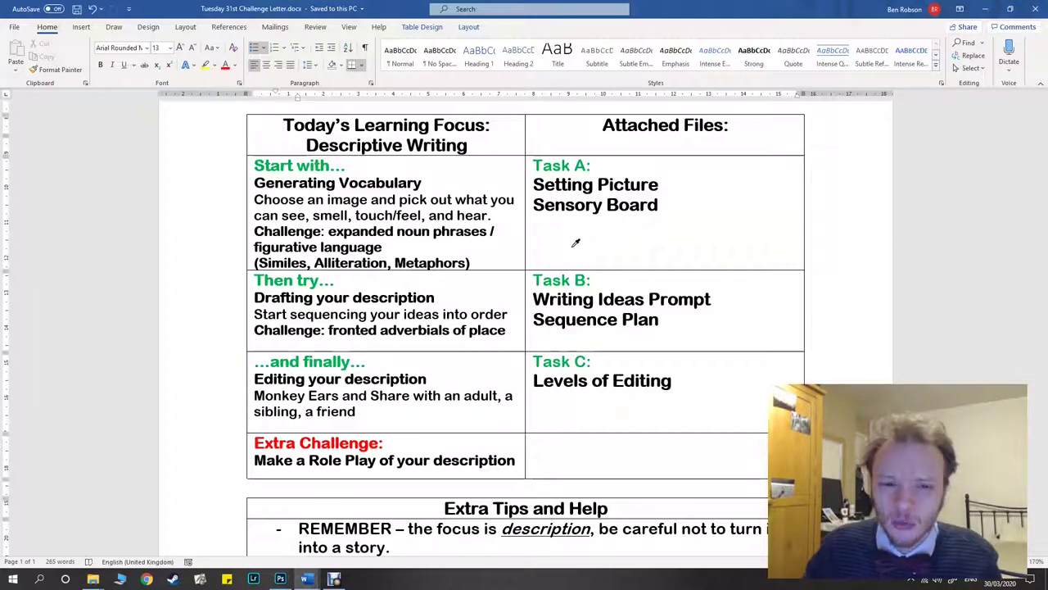
{"action": "key", "text": "alt+Tab"}
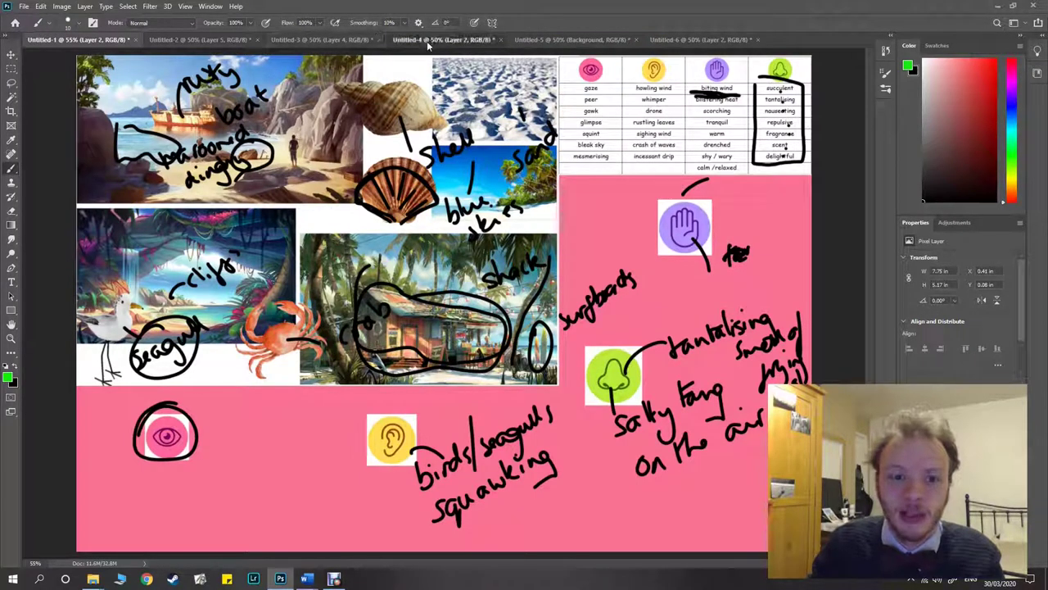
{"action": "left_click", "coordinate": [427, 41]}
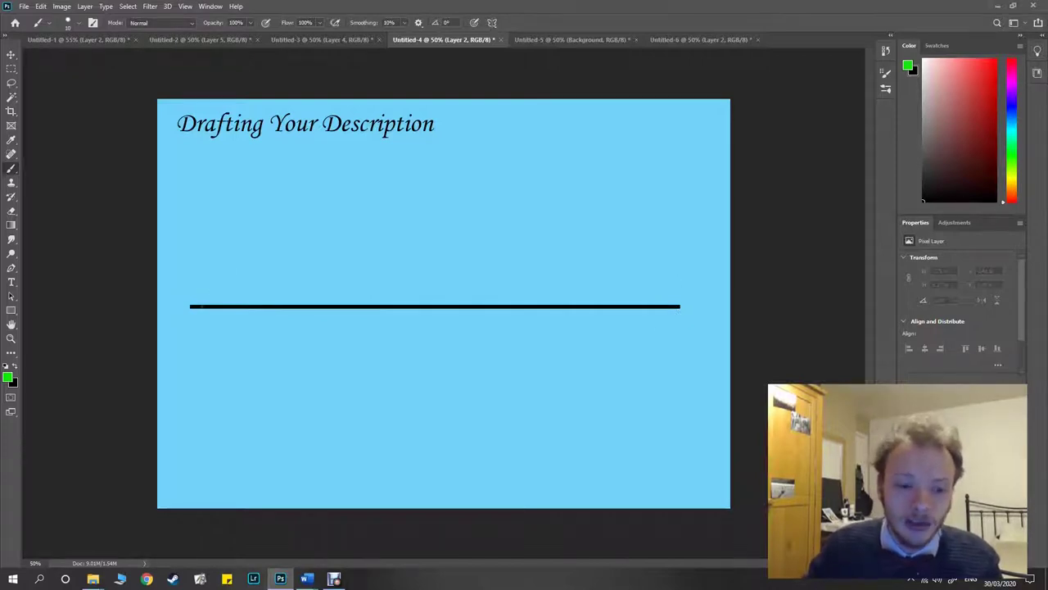
{"action": "left_click", "coordinate": [82, 40]}
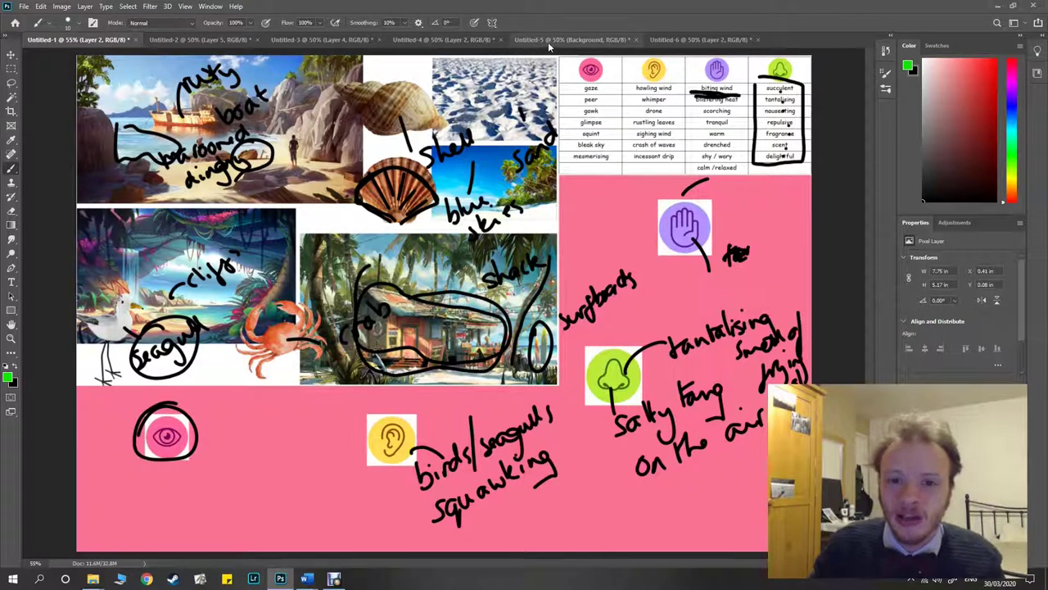
{"action": "left_click", "coordinate": [442, 39]}
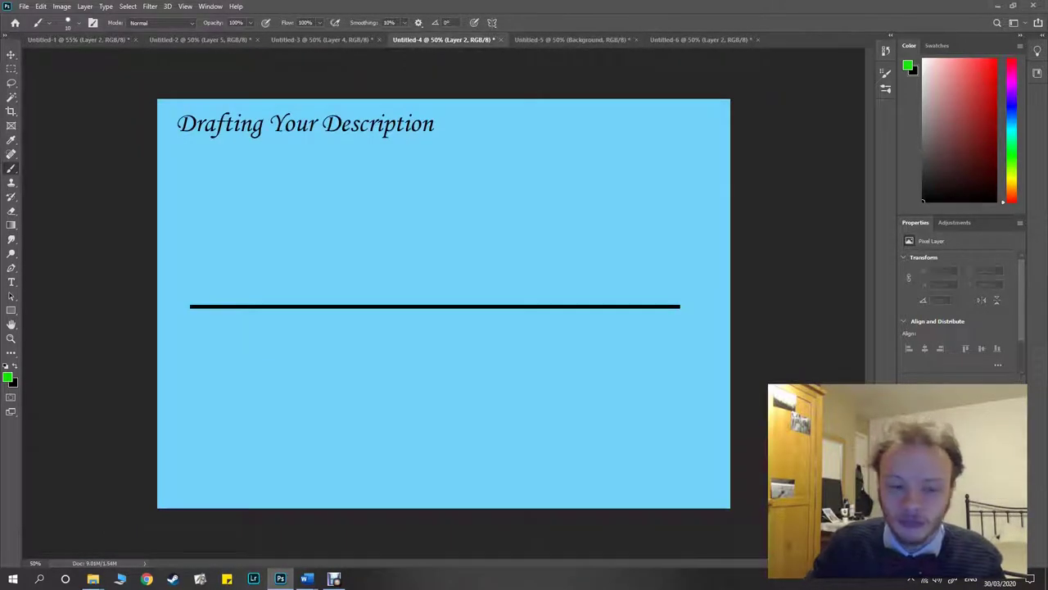
Undo the green stroke at the start of the timeline and swap the brush colour to black
{"action": "left_click_drag", "start_coordinate": [192, 307], "coordinate": [202, 272]}
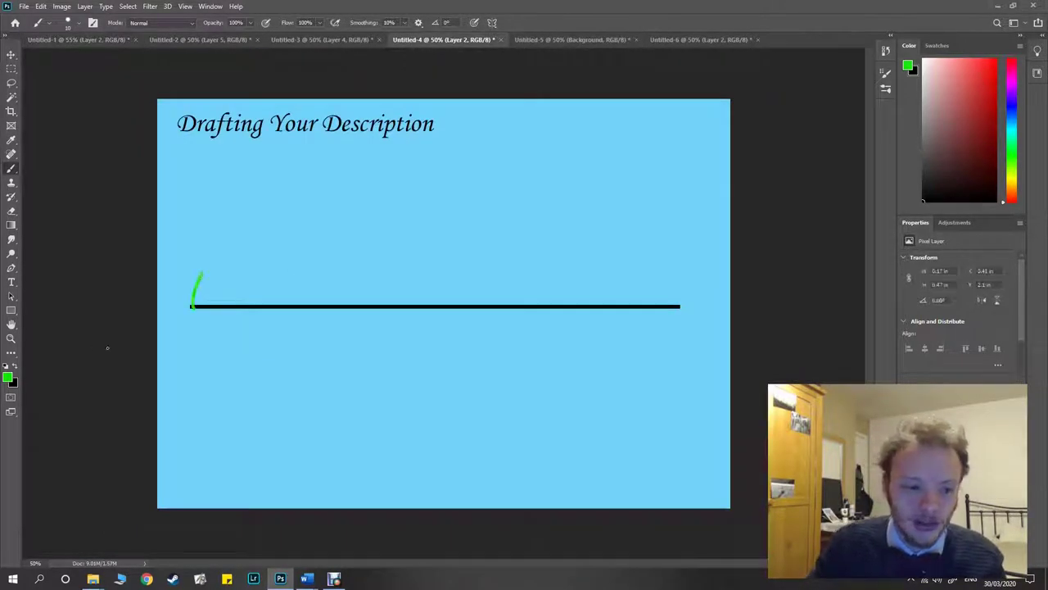
{"action": "key", "text": "ctrl+z"}
{"action": "left_click", "coordinate": [14, 372]}
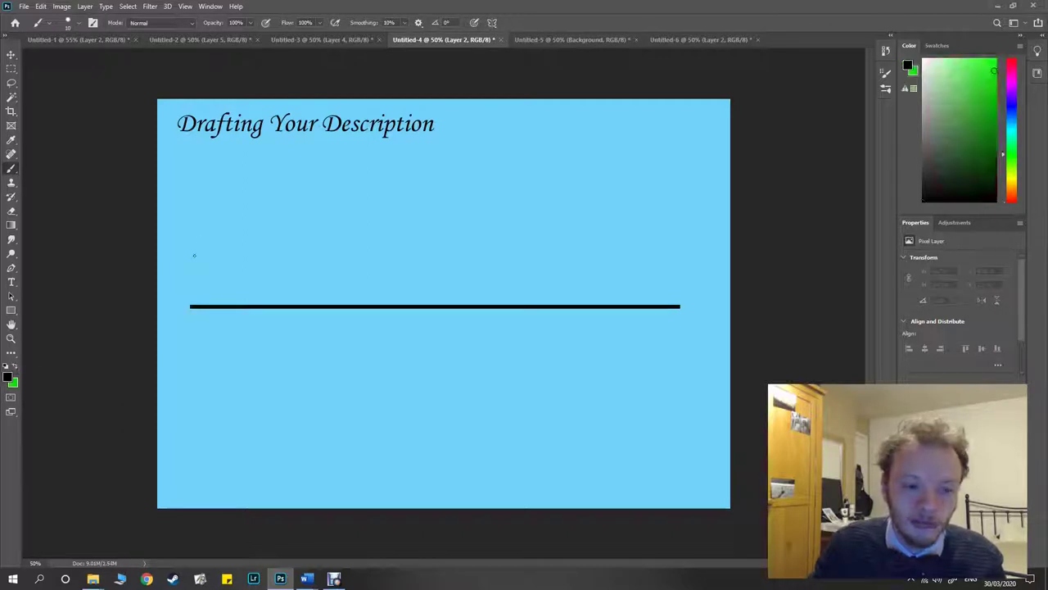
Draw a tick with an eye above the start of the timeline, and a second tick with an ear beside it
{"action": "left_click_drag", "start_coordinate": [192, 306], "coordinate": [215, 228]}
{"action": "left_click_drag", "start_coordinate": [202, 276], "coordinate": [254, 262]}
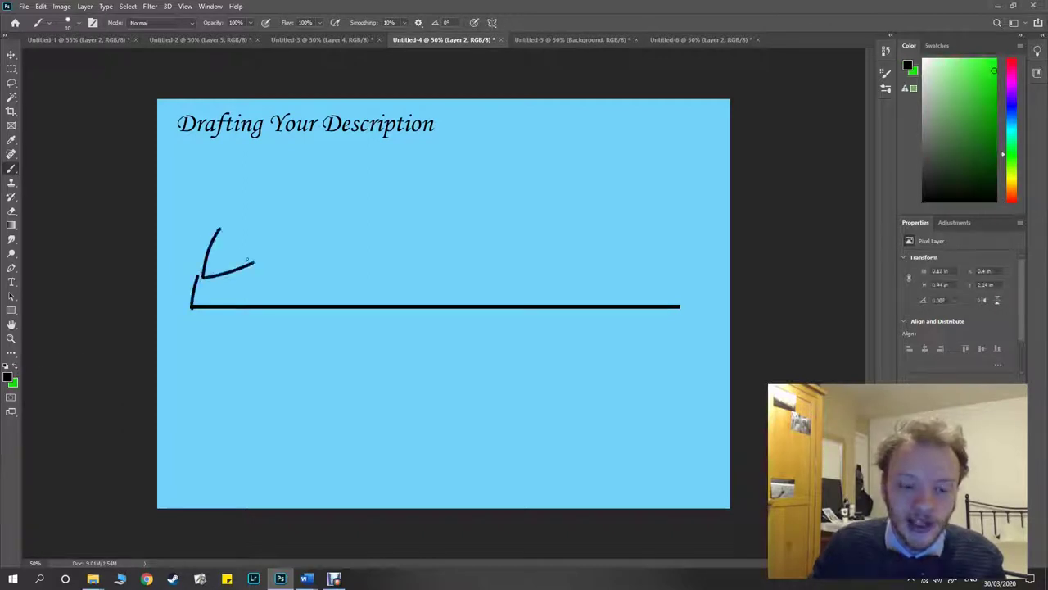
{"action": "mouse_move", "coordinate": [209, 233]}
{"action": "left_mouse_down"}
{"action": "mouse_move", "coordinate": [268, 206]}
{"action": "mouse_move", "coordinate": [259, 266]}
{"action": "mouse_move", "coordinate": [229, 239]}
{"action": "mouse_move", "coordinate": [244, 253]}
{"action": "mouse_move", "coordinate": [239, 236]}
{"action": "left_mouse_up"}
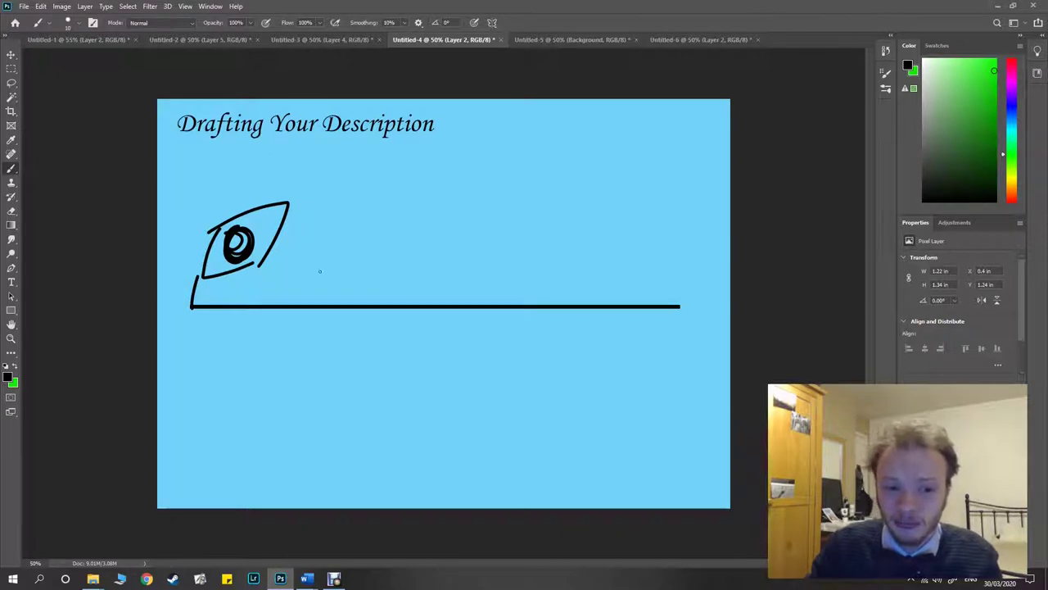
{"action": "left_click_drag", "start_coordinate": [322, 286], "coordinate": [314, 308]}
{"action": "mouse_move", "coordinate": [335, 233]}
{"action": "left_mouse_down"}
{"action": "mouse_move", "coordinate": [371, 279]}
{"action": "mouse_move", "coordinate": [350, 289]}
{"action": "left_mouse_up"}
{"action": "left_click_drag", "start_coordinate": [336, 255], "coordinate": [344, 266]}
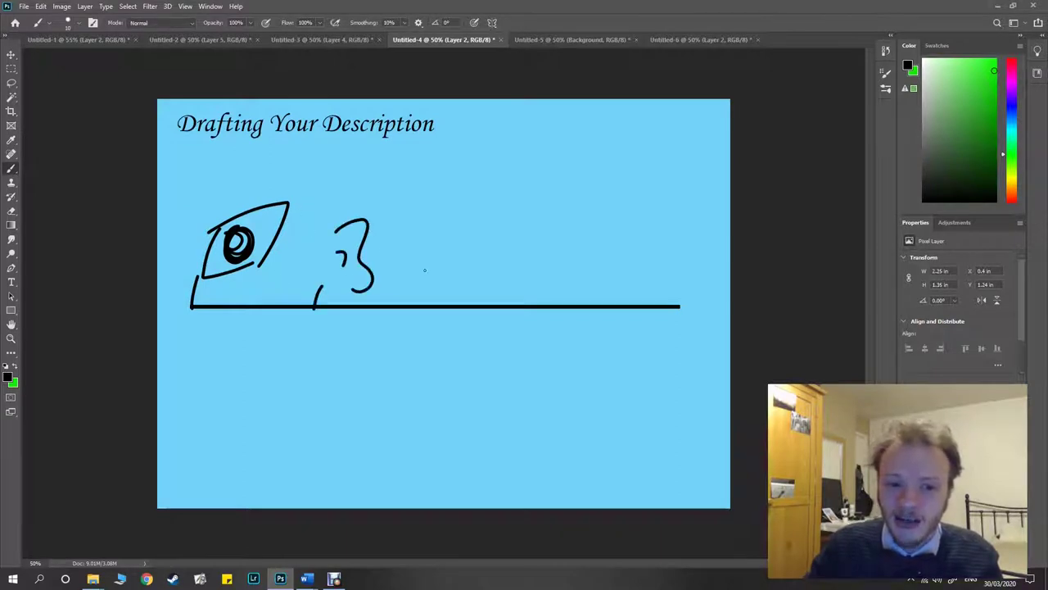
Draw a third tick with a nose and a fourth with a foot, and add small marks beneath the eye
{"action": "left_click_drag", "start_coordinate": [440, 278], "coordinate": [428, 307]}
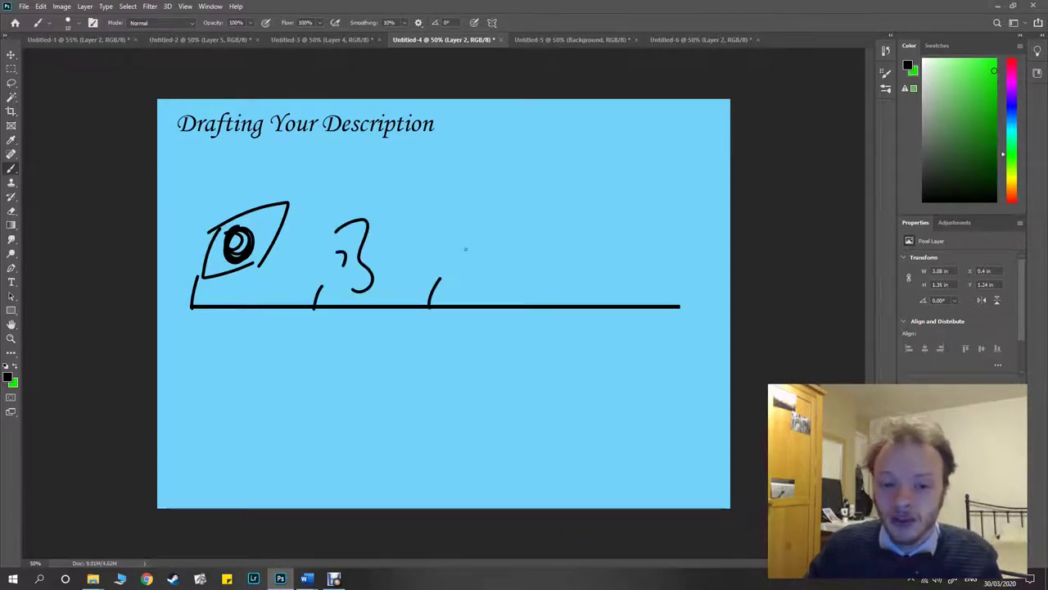
{"action": "mouse_move", "coordinate": [467, 215]}
{"action": "left_mouse_down"}
{"action": "mouse_move", "coordinate": [455, 267]}
{"action": "mouse_move", "coordinate": [508, 267]}
{"action": "mouse_move", "coordinate": [492, 263]}
{"action": "left_mouse_up"}
{"action": "left_click_drag", "start_coordinate": [570, 279], "coordinate": [560, 299]}
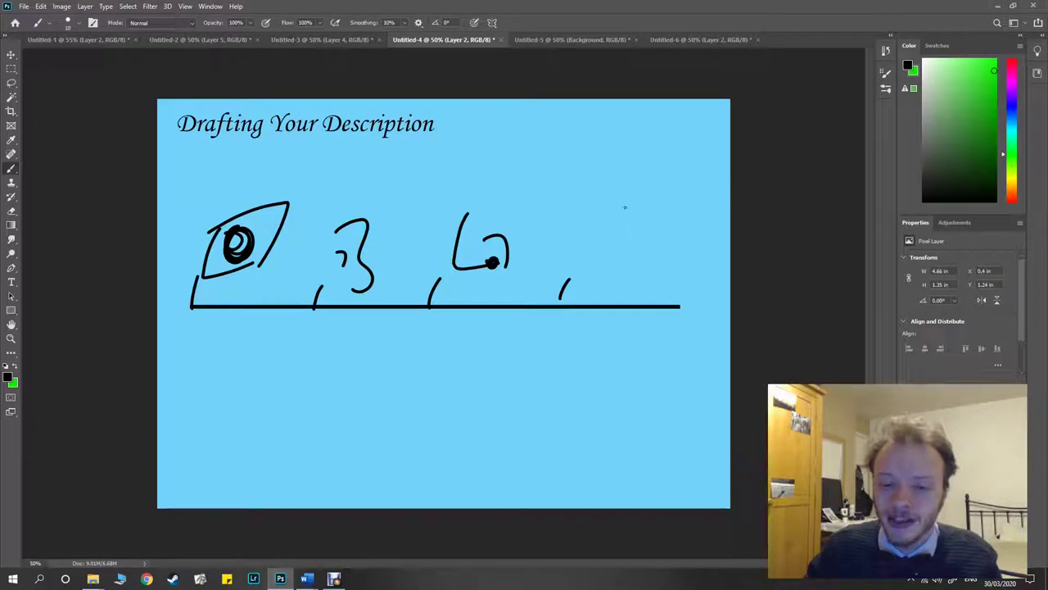
{"action": "mouse_move", "coordinate": [628, 206]}
{"action": "left_mouse_down"}
{"action": "mouse_move", "coordinate": [630, 243]}
{"action": "mouse_move", "coordinate": [572, 280]}
{"action": "mouse_move", "coordinate": [606, 283]}
{"action": "mouse_move", "coordinate": [677, 255]}
{"action": "mouse_move", "coordinate": [660, 215]}
{"action": "left_mouse_up"}
{"action": "left_click_drag", "start_coordinate": [659, 251], "coordinate": [657, 236]}
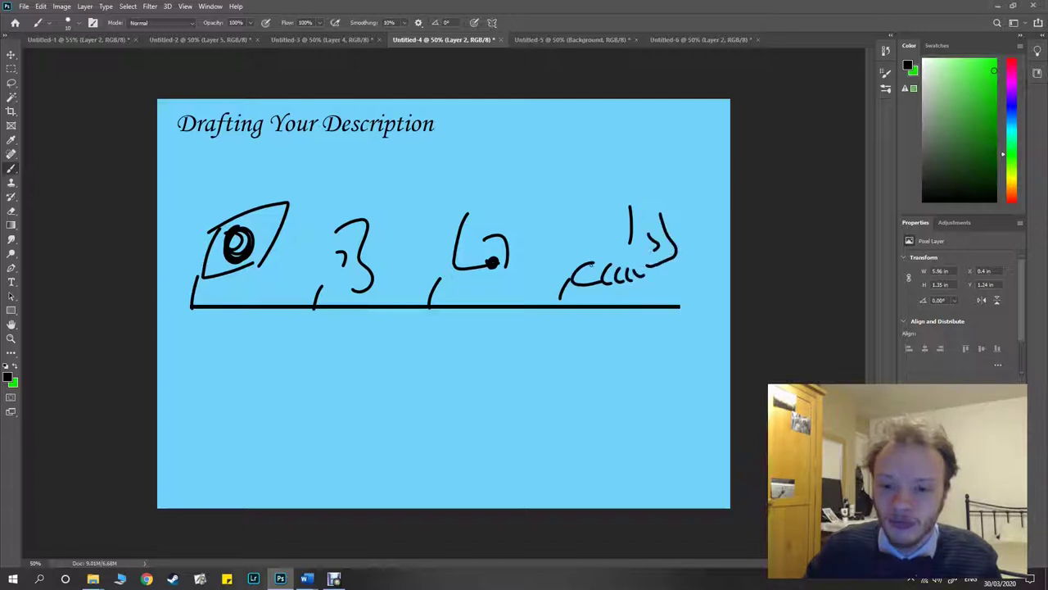
{"action": "mouse_move", "coordinate": [591, 262]}
{"action": "left_mouse_down"}
{"action": "mouse_move", "coordinate": [631, 247]}
{"action": "mouse_move", "coordinate": [578, 280]}
{"action": "mouse_move", "coordinate": [616, 274]}
{"action": "left_mouse_up"}
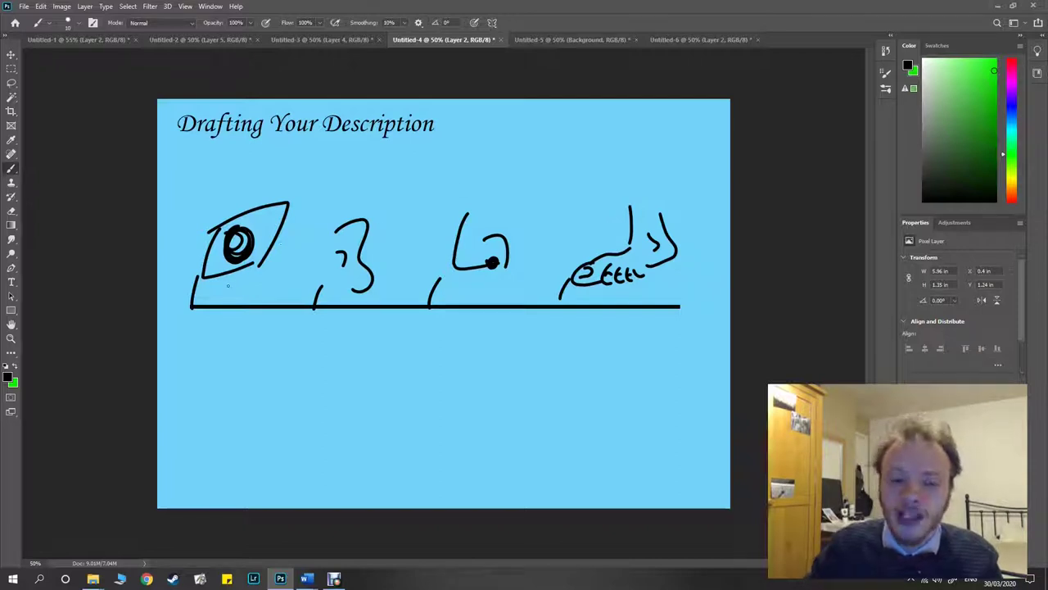
{"action": "mouse_move", "coordinate": [228, 285]}
{"action": "left_mouse_down"}
{"action": "mouse_move", "coordinate": [234, 324]}
{"action": "mouse_move", "coordinate": [205, 325]}
{"action": "mouse_move", "coordinate": [266, 304]}
{"action": "left_mouse_up"}
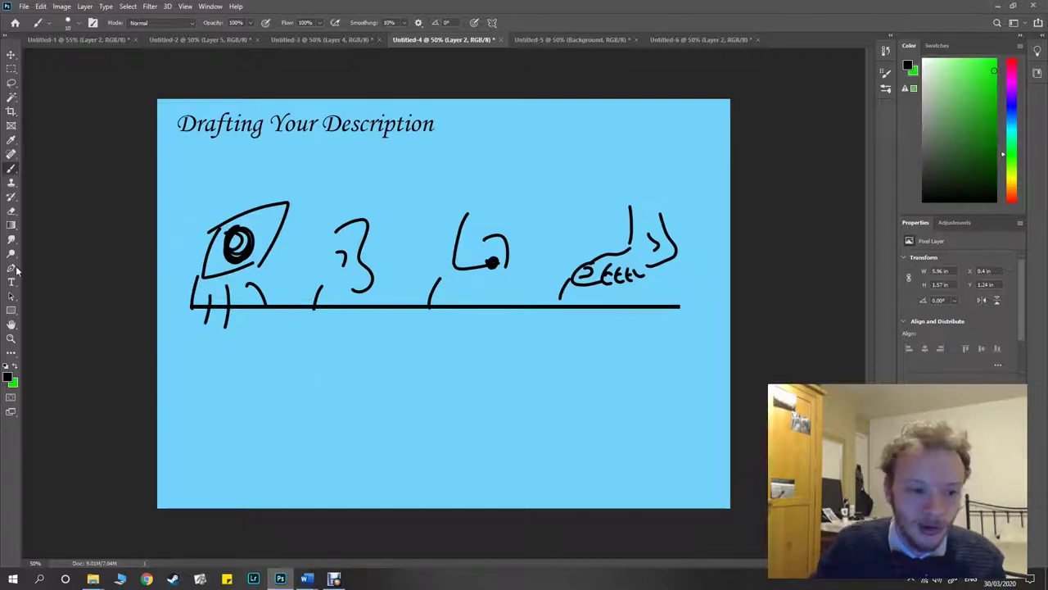
Erase all the sense symbols and ticks around the timeline with an enlarged eraser, and reselect the Brush tool
{"action": "left_click", "coordinate": [12, 210]}
{"action": "right_click", "coordinate": [283, 216]}
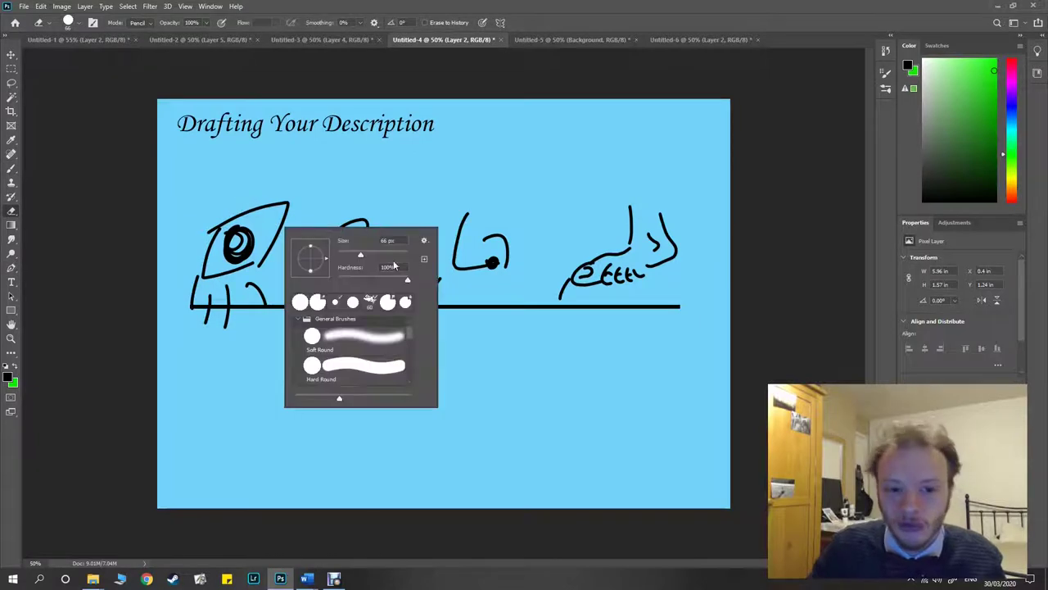
{"action": "mouse_move", "coordinate": [262, 242]}
{"action": "left_mouse_down"}
{"action": "mouse_move", "coordinate": [197, 270]}
{"action": "mouse_move", "coordinate": [271, 295]}
{"action": "mouse_move", "coordinate": [458, 246]}
{"action": "mouse_move", "coordinate": [538, 240]}
{"action": "mouse_move", "coordinate": [627, 276]}
{"action": "mouse_move", "coordinate": [663, 204]}
{"action": "mouse_move", "coordinate": [635, 206]}
{"action": "left_mouse_up"}
{"action": "left_click_drag", "start_coordinate": [305, 277], "coordinate": [231, 224]}
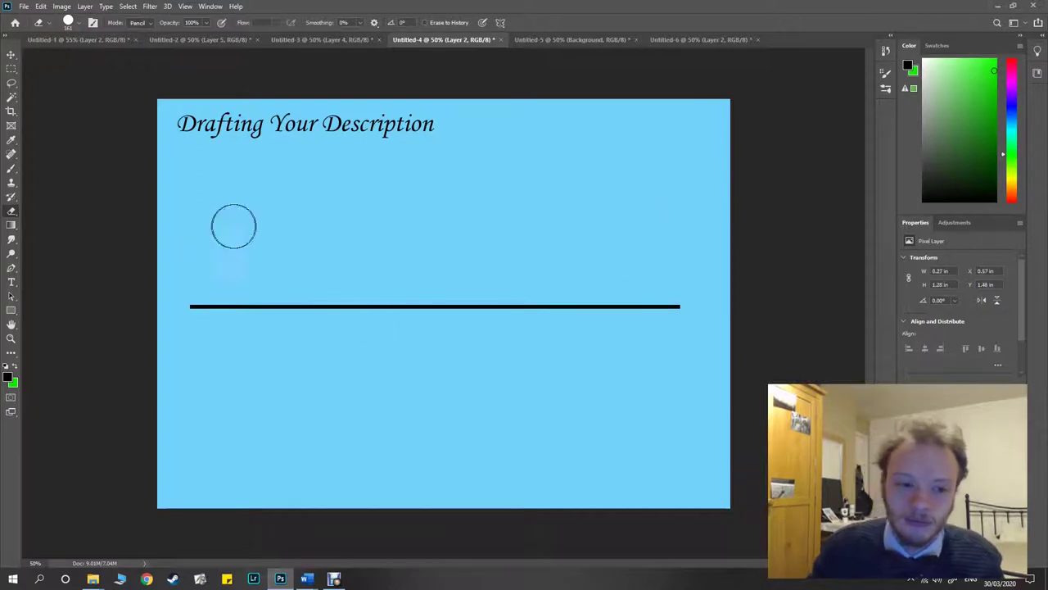
{"action": "right_click", "coordinate": [290, 246]}
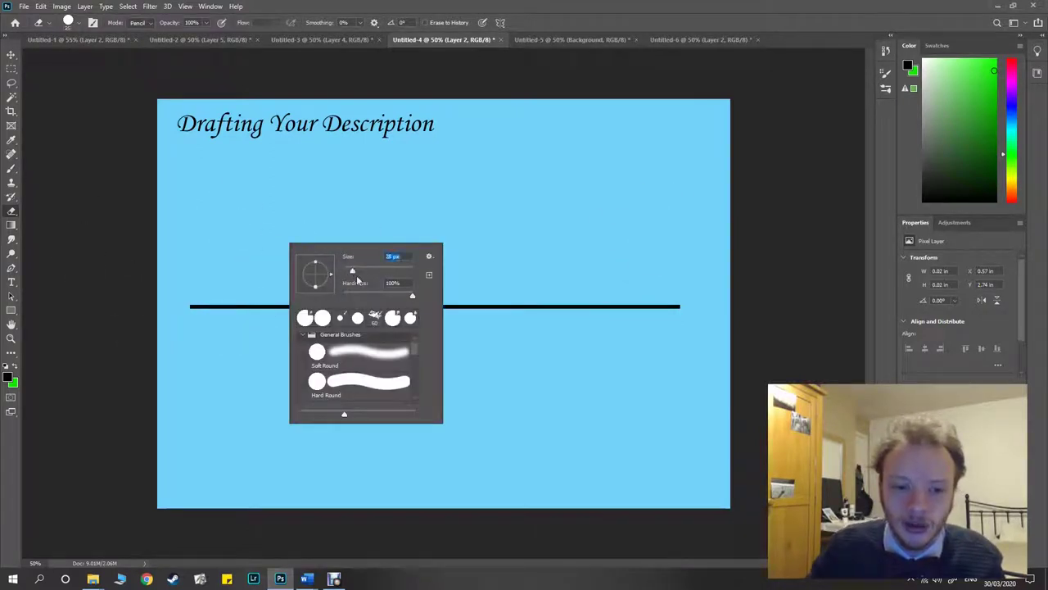
{"action": "left_click", "coordinate": [11, 168]}
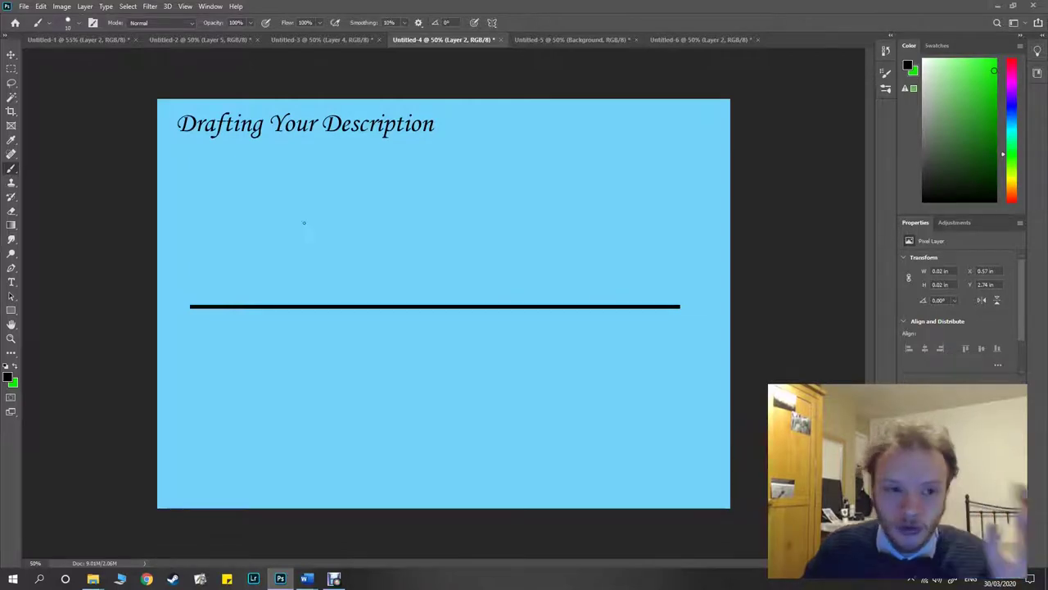
Circle the rusty boat on the Untitled-1 picture board and return to the Untitled-4 drafting canvas
{"action": "left_click", "coordinate": [94, 40]}
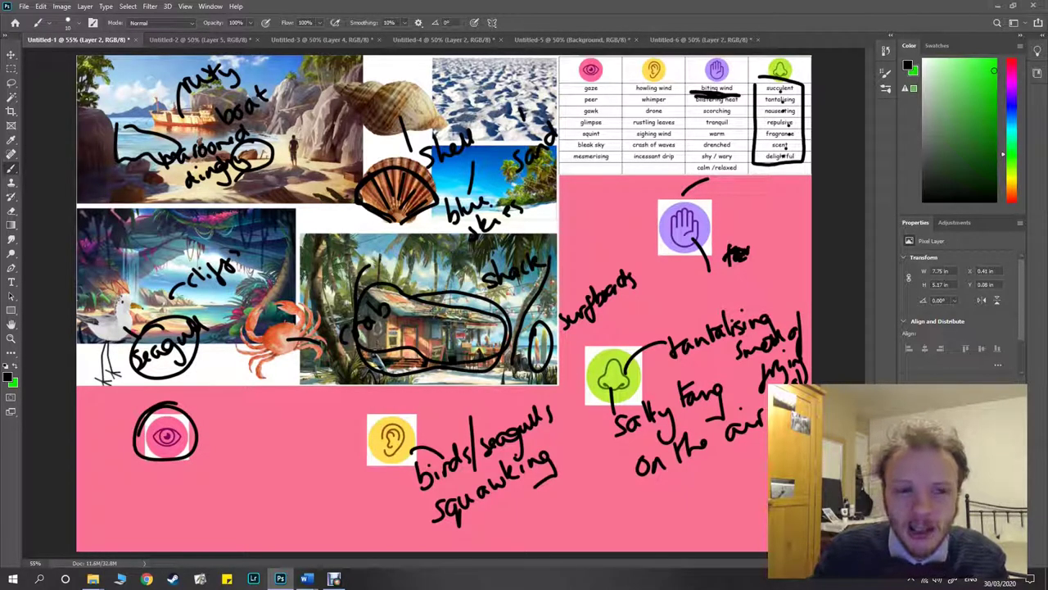
{"action": "mouse_move", "coordinate": [197, 105]}
{"action": "left_mouse_down"}
{"action": "mouse_move", "coordinate": [220, 138]}
{"action": "mouse_move", "coordinate": [193, 100]}
{"action": "left_mouse_up"}
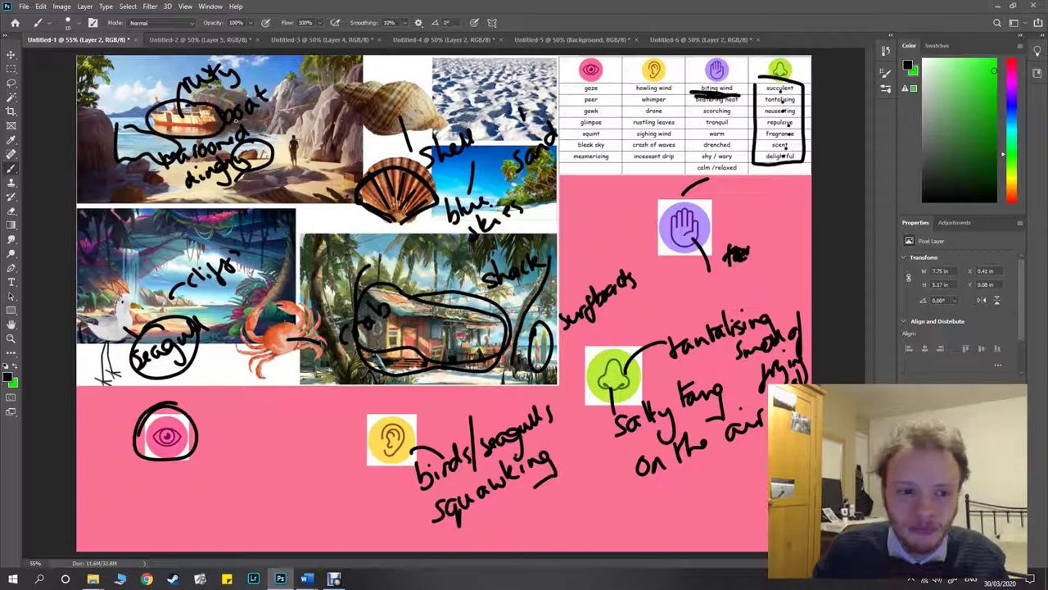
{"action": "left_click", "coordinate": [471, 39]}
Draw a tick at the start of the timeline, handwrite "boat" above it and outline the word with a boat shape
{"action": "left_click_drag", "start_coordinate": [188, 305], "coordinate": [201, 275]}
{"action": "mouse_move", "coordinate": [195, 229]}
{"action": "left_mouse_down"}
{"action": "mouse_move", "coordinate": [215, 253]}
{"action": "mouse_move", "coordinate": [245, 231]}
{"action": "mouse_move", "coordinate": [250, 242]}
{"action": "left_mouse_up"}
{"action": "left_click_drag", "start_coordinate": [240, 212], "coordinate": [252, 239]}
{"action": "left_click_drag", "start_coordinate": [244, 229], "coordinate": [267, 218]}
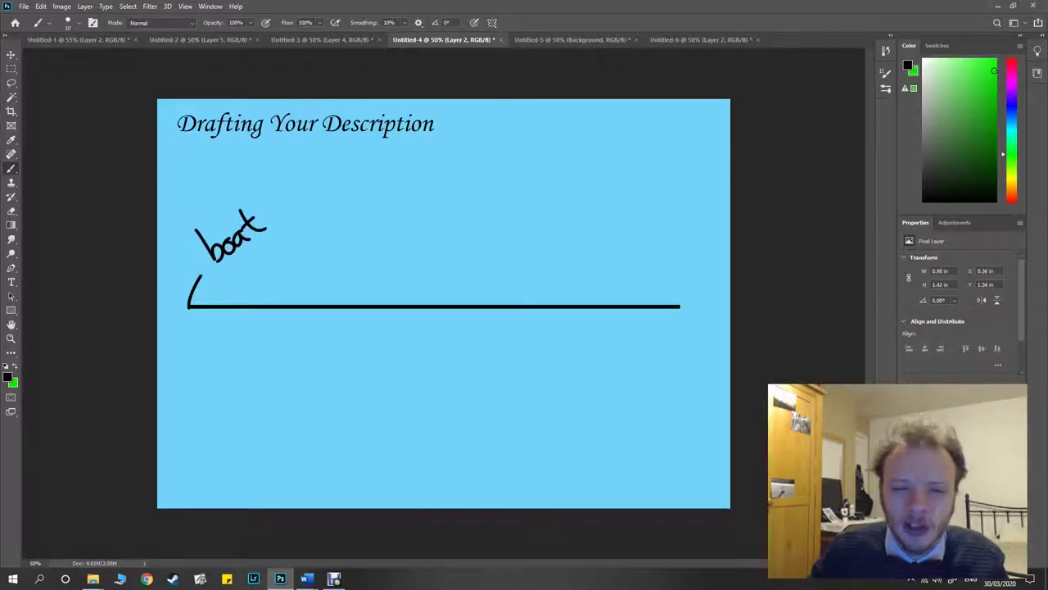
{"action": "left_click_drag", "start_coordinate": [191, 263], "coordinate": [282, 217]}
{"action": "mouse_move", "coordinate": [191, 261]}
{"action": "left_mouse_down"}
{"action": "mouse_move", "coordinate": [276, 192]}
{"action": "mouse_move", "coordinate": [283, 218]}
{"action": "left_mouse_up"}
Draw a second tick on the timeline and sketch three flying birds above it
{"action": "left_click_drag", "start_coordinate": [285, 304], "coordinate": [309, 275]}
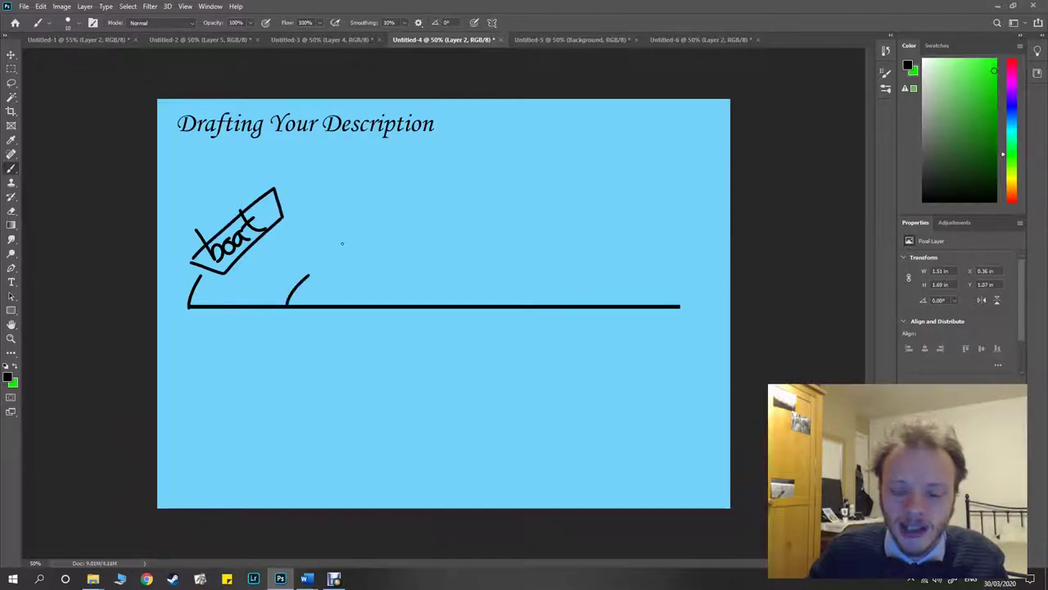
{"action": "mouse_move", "coordinate": [329, 187]}
{"action": "left_mouse_down"}
{"action": "mouse_move", "coordinate": [381, 176]}
{"action": "mouse_move", "coordinate": [388, 204]}
{"action": "mouse_move", "coordinate": [411, 205]}
{"action": "left_mouse_up"}
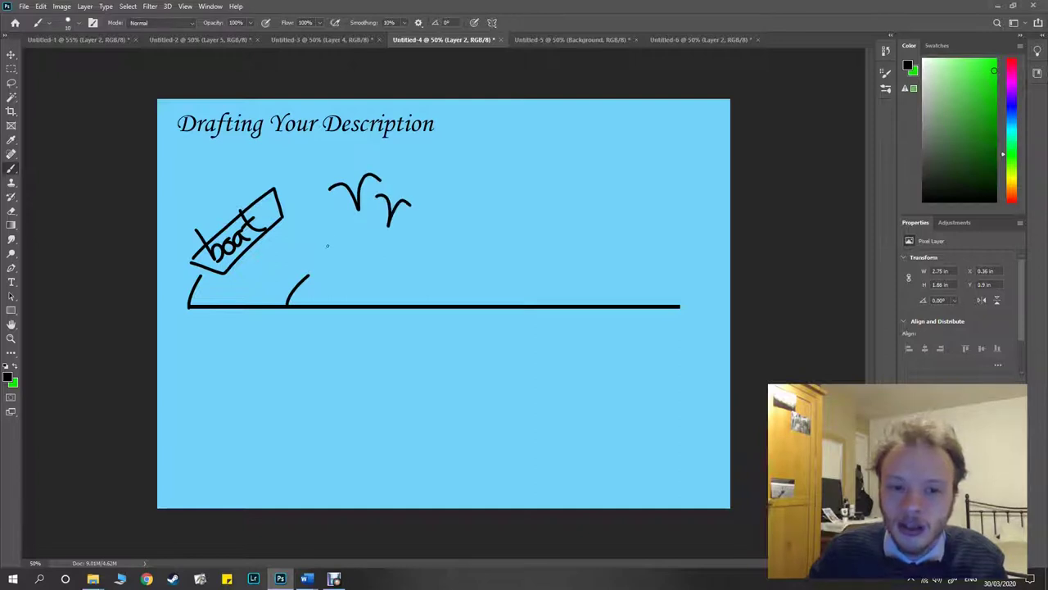
{"action": "mouse_move", "coordinate": [327, 246]}
{"action": "left_mouse_down"}
{"action": "mouse_move", "coordinate": [350, 244]}
{"action": "mouse_move", "coordinate": [368, 223]}
{"action": "left_mouse_up"}
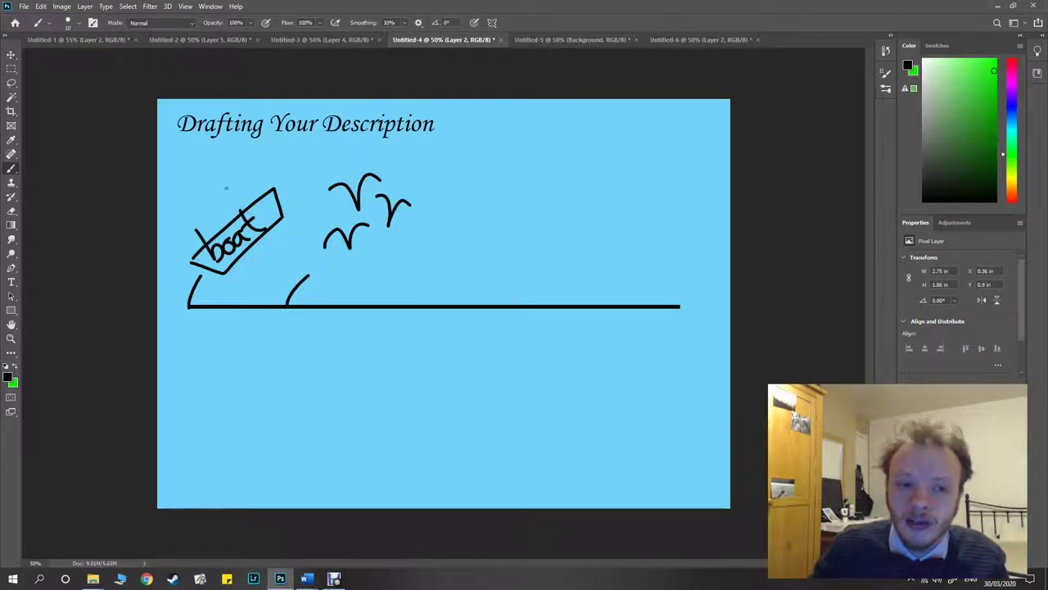
Sketch eye, ear, nose and hand symbols above the boat, and circle both the boat and the group of birds
{"action": "mouse_move", "coordinate": [209, 221]}
{"action": "left_mouse_down"}
{"action": "mouse_move", "coordinate": [212, 198]}
{"action": "mouse_move", "coordinate": [194, 177]}
{"action": "mouse_move", "coordinate": [182, 196]}
{"action": "mouse_move", "coordinate": [221, 180]}
{"action": "mouse_move", "coordinate": [217, 195]}
{"action": "left_mouse_up"}
{"action": "mouse_move", "coordinate": [209, 175]}
{"action": "left_mouse_down"}
{"action": "mouse_move", "coordinate": [248, 187]}
{"action": "mouse_move", "coordinate": [267, 172]}
{"action": "mouse_move", "coordinate": [278, 187]}
{"action": "left_mouse_up"}
{"action": "mouse_move", "coordinate": [283, 174]}
{"action": "left_mouse_down"}
{"action": "mouse_move", "coordinate": [292, 155]}
{"action": "mouse_move", "coordinate": [315, 188]}
{"action": "mouse_move", "coordinate": [293, 196]}
{"action": "left_mouse_up"}
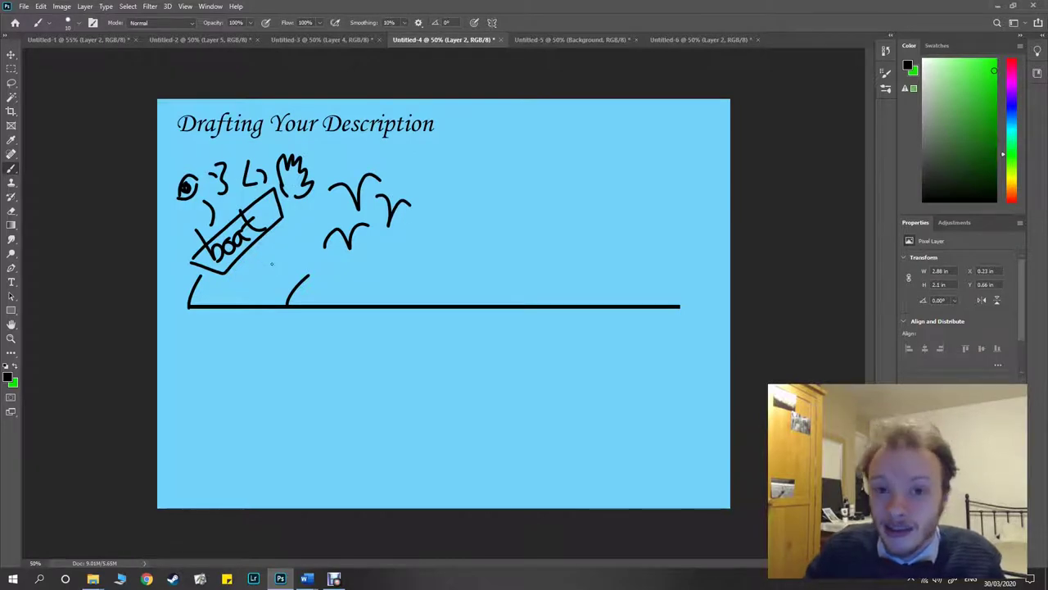
{"action": "mouse_move", "coordinate": [254, 197]}
{"action": "left_mouse_down"}
{"action": "mouse_move", "coordinate": [207, 225]}
{"action": "mouse_move", "coordinate": [287, 214]}
{"action": "mouse_move", "coordinate": [251, 197]}
{"action": "left_mouse_up"}
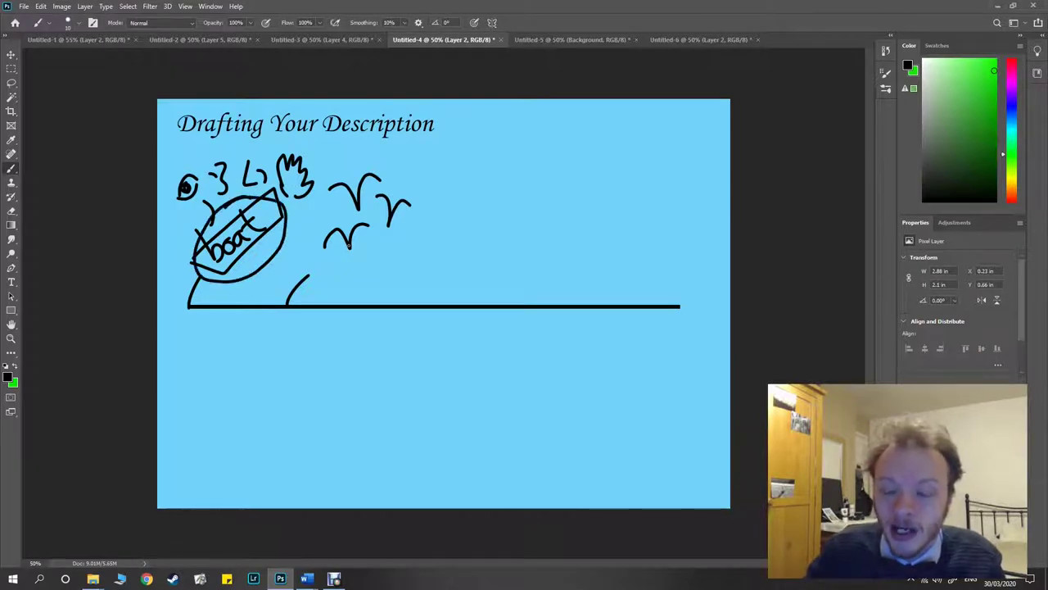
{"action": "mouse_move", "coordinate": [373, 171]}
{"action": "left_mouse_down"}
{"action": "mouse_move", "coordinate": [340, 174]}
{"action": "mouse_move", "coordinate": [385, 171]}
{"action": "mouse_move", "coordinate": [344, 180]}
{"action": "left_mouse_up"}
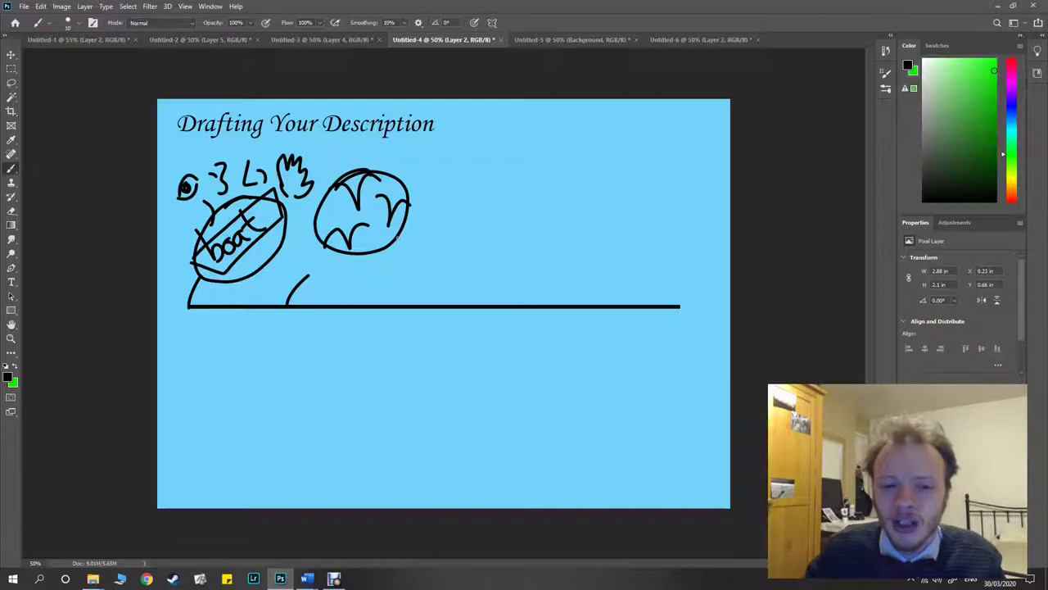
Circle the crab on the Untitled-1 picture board and return to the Untitled-4 drafting canvas
{"action": "left_click", "coordinate": [98, 40]}
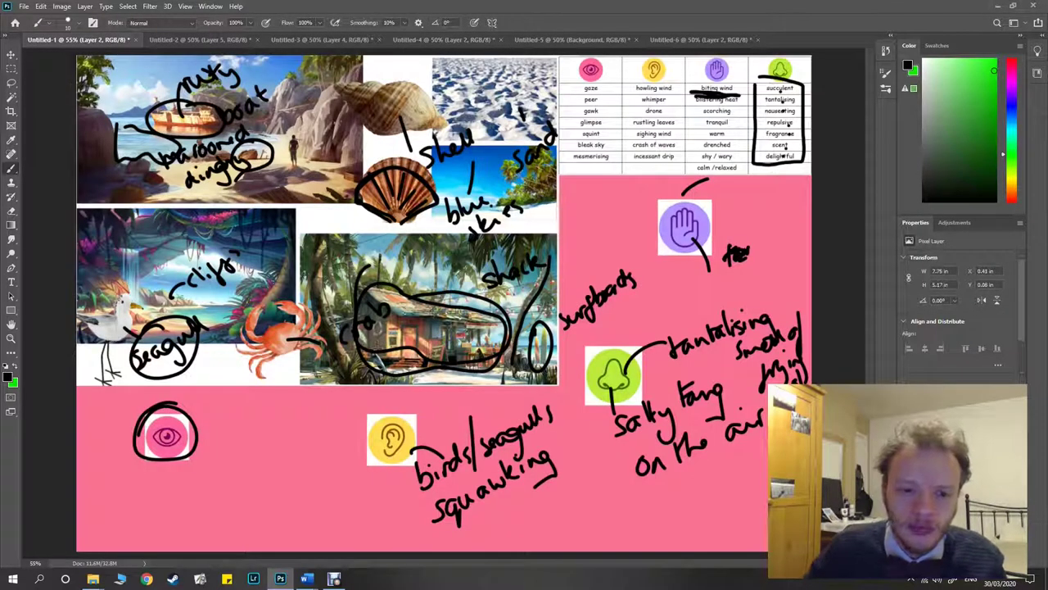
{"action": "mouse_move", "coordinate": [268, 291]}
{"action": "left_mouse_down"}
{"action": "mouse_move", "coordinate": [245, 298]}
{"action": "mouse_move", "coordinate": [249, 307]}
{"action": "left_mouse_up"}
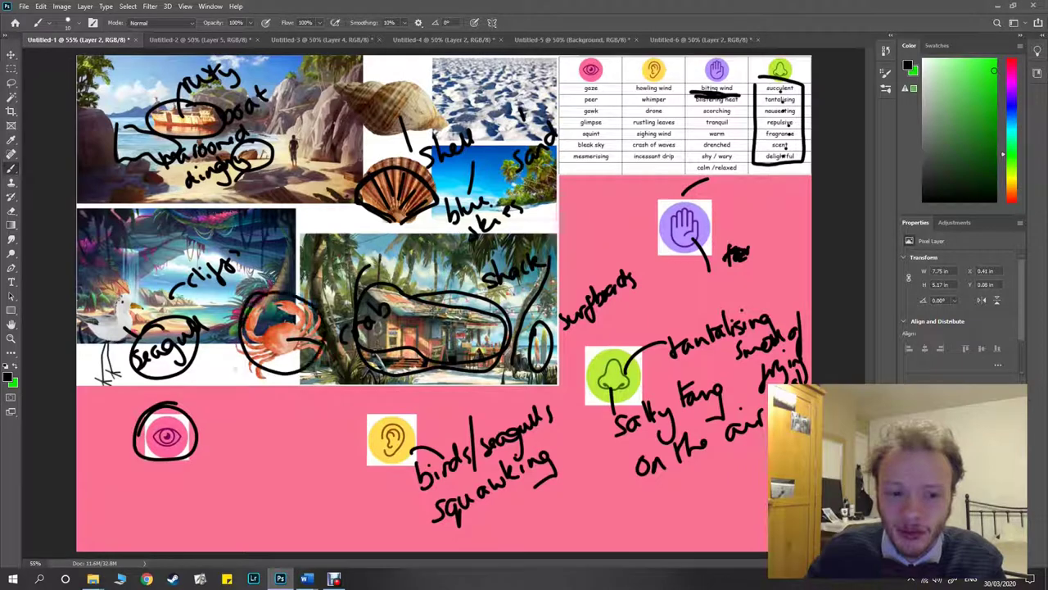
{"action": "left_click", "coordinate": [396, 41]}
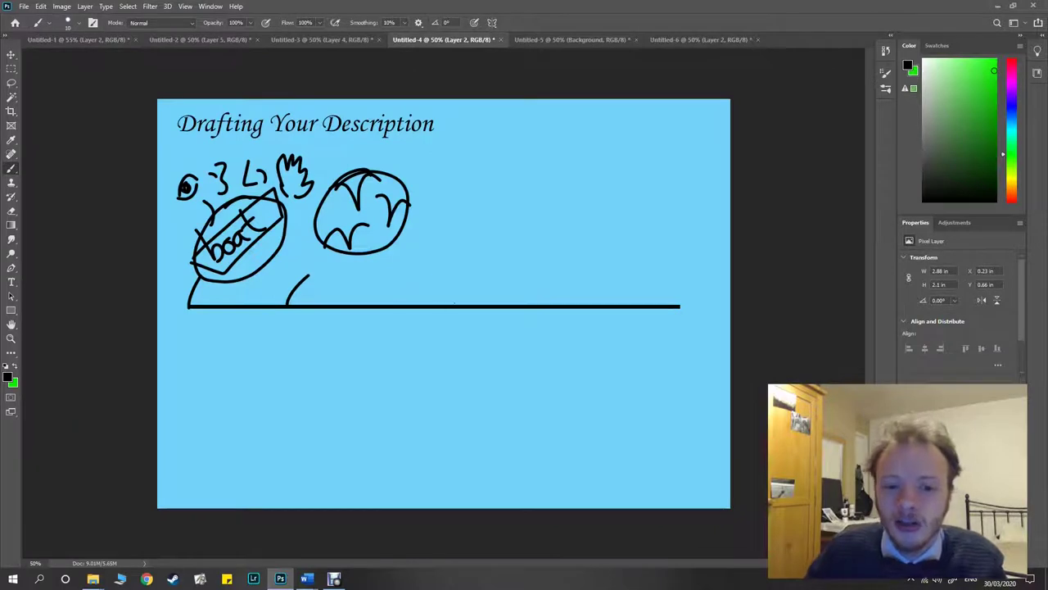
Add a third tick to the timeline with an arrow leading to a house, and a fourth tick with a foot
{"action": "left_click_drag", "start_coordinate": [416, 305], "coordinate": [444, 263]}
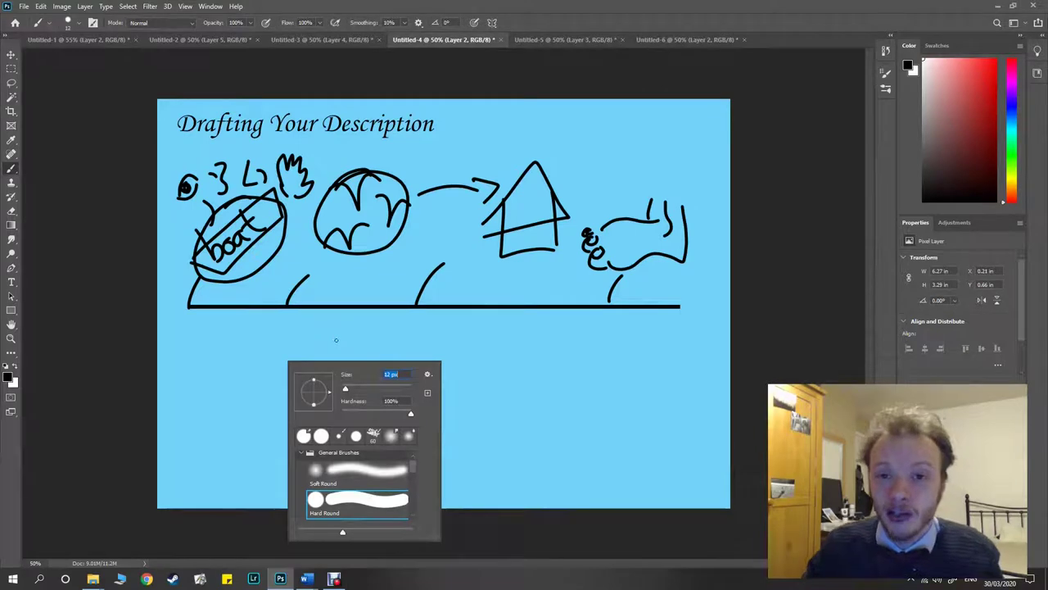
{"action": "left_click", "coordinate": [267, 357]}
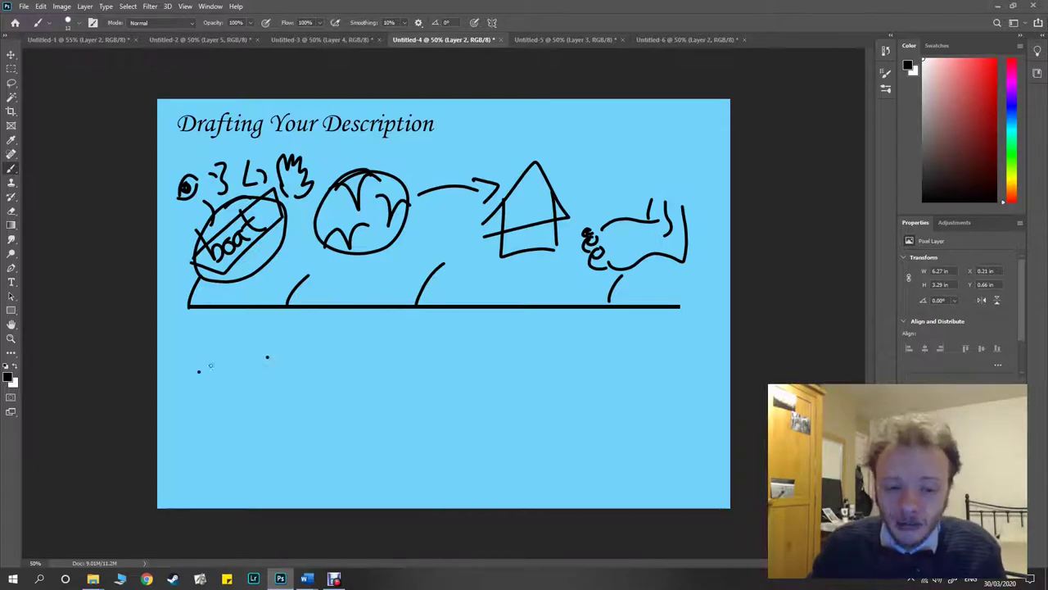
Handwrite the sentence starters "I can see" and "I could see" beneath the timeline
{"action": "left_click_drag", "start_coordinate": [198, 370], "coordinate": [228, 360]}
{"action": "mouse_move", "coordinate": [212, 363]}
{"action": "left_mouse_down"}
{"action": "mouse_move", "coordinate": [211, 390]}
{"action": "mouse_move", "coordinate": [230, 386]}
{"action": "left_mouse_up"}
{"action": "mouse_move", "coordinate": [250, 368]}
{"action": "left_mouse_down"}
{"action": "mouse_move", "coordinate": [245, 382]}
{"action": "mouse_move", "coordinate": [352, 342]}
{"action": "left_mouse_up"}
{"action": "mouse_move", "coordinate": [203, 425]}
{"action": "left_mouse_down"}
{"action": "mouse_move", "coordinate": [222, 443]}
{"action": "mouse_move", "coordinate": [238, 437]}
{"action": "left_mouse_up"}
{"action": "mouse_move", "coordinate": [264, 411]}
{"action": "left_mouse_down"}
{"action": "mouse_move", "coordinate": [261, 426]}
{"action": "mouse_move", "coordinate": [307, 399]}
{"action": "mouse_move", "coordinate": [323, 370]}
{"action": "mouse_move", "coordinate": [329, 393]}
{"action": "left_mouse_up"}
{"action": "mouse_move", "coordinate": [351, 368]}
{"action": "left_mouse_down"}
{"action": "mouse_move", "coordinate": [362, 364]}
{"action": "mouse_move", "coordinate": [365, 375]}
{"action": "left_mouse_up"}
{"action": "left_click_drag", "start_coordinate": [376, 361], "coordinate": [402, 353]}
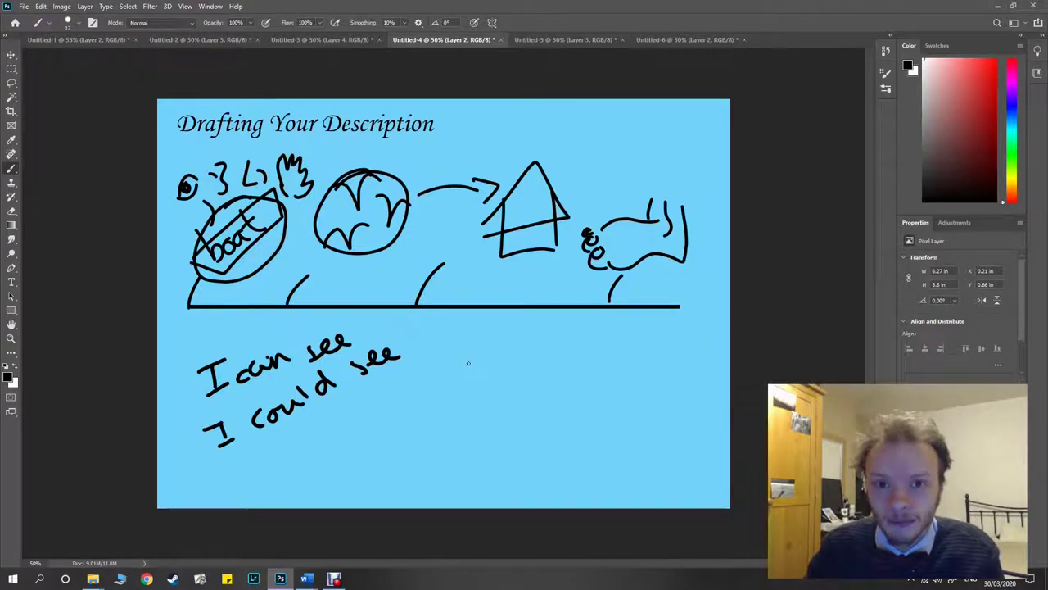
On the Untitled-5 canvas, underline "Adverbials" in the title and handwrite the definition "describes an action (verb)" beneath it
{"action": "left_click", "coordinate": [556, 40]}
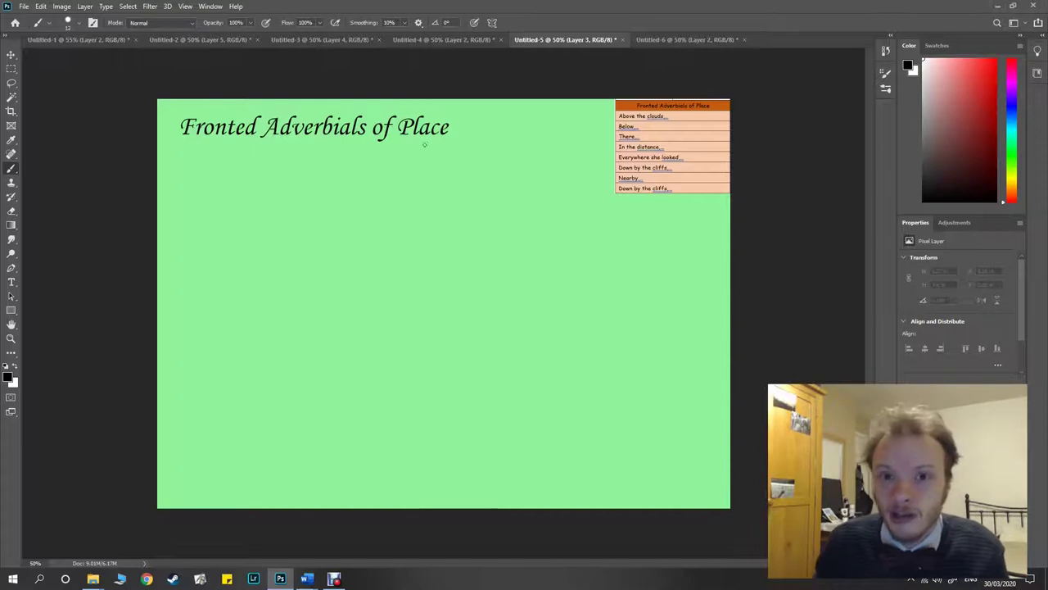
{"action": "left_click_drag", "start_coordinate": [261, 144], "coordinate": [347, 142]}
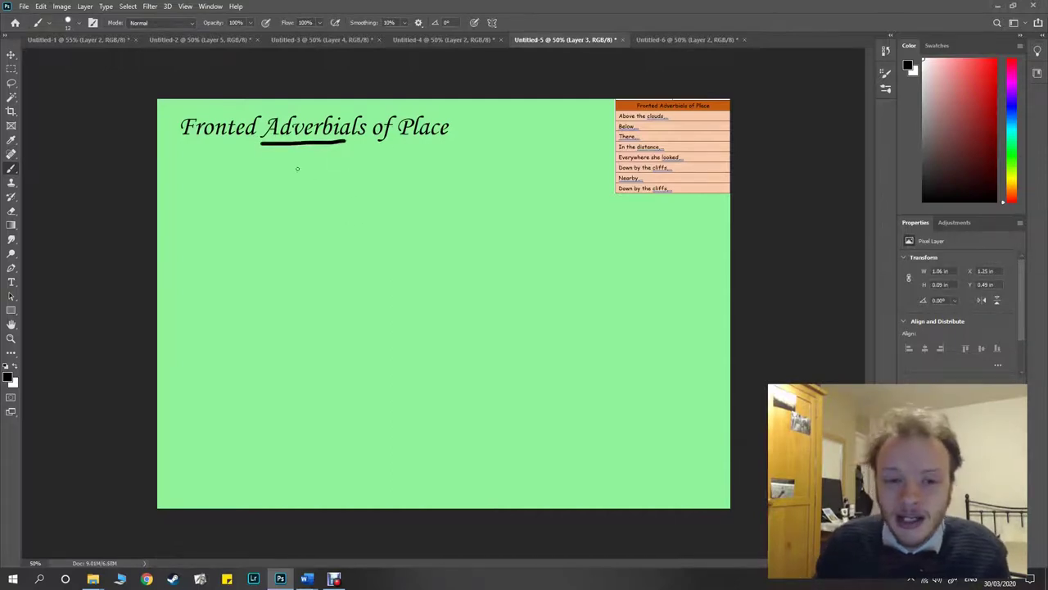
{"action": "mouse_move", "coordinate": [289, 146]}
{"action": "left_mouse_down"}
{"action": "mouse_move", "coordinate": [290, 168]}
{"action": "mouse_move", "coordinate": [372, 169]}
{"action": "mouse_move", "coordinate": [494, 164]}
{"action": "mouse_move", "coordinate": [614, 136]}
{"action": "left_mouse_up"}
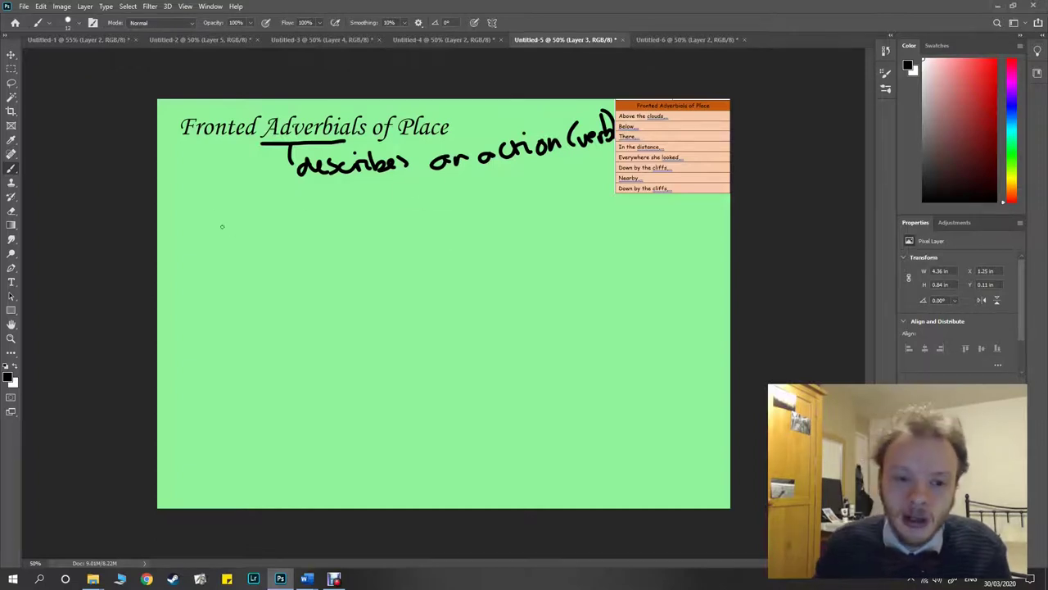
Handwrite the list "how", "when", "where", "how often" below the title and circle "where"
{"action": "mouse_move", "coordinate": [173, 182]}
{"action": "left_mouse_down"}
{"action": "mouse_move", "coordinate": [172, 209]}
{"action": "mouse_move", "coordinate": [191, 209]}
{"action": "mouse_move", "coordinate": [217, 185]}
{"action": "left_mouse_up"}
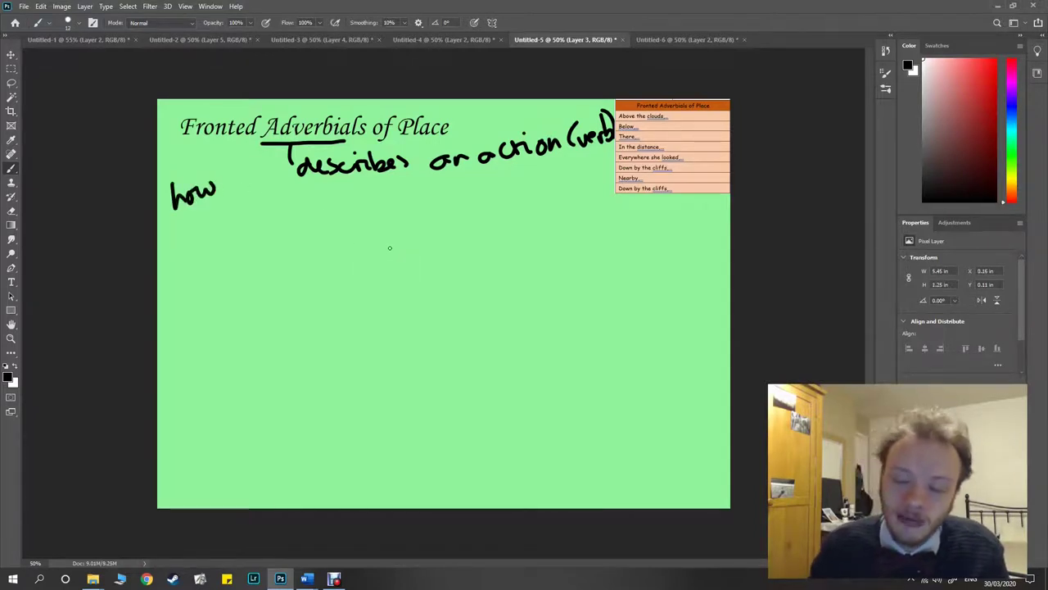
{"action": "mouse_move", "coordinate": [169, 229]}
{"action": "left_mouse_down"}
{"action": "mouse_move", "coordinate": [187, 215]}
{"action": "mouse_move", "coordinate": [205, 226]}
{"action": "mouse_move", "coordinate": [231, 220]}
{"action": "left_mouse_up"}
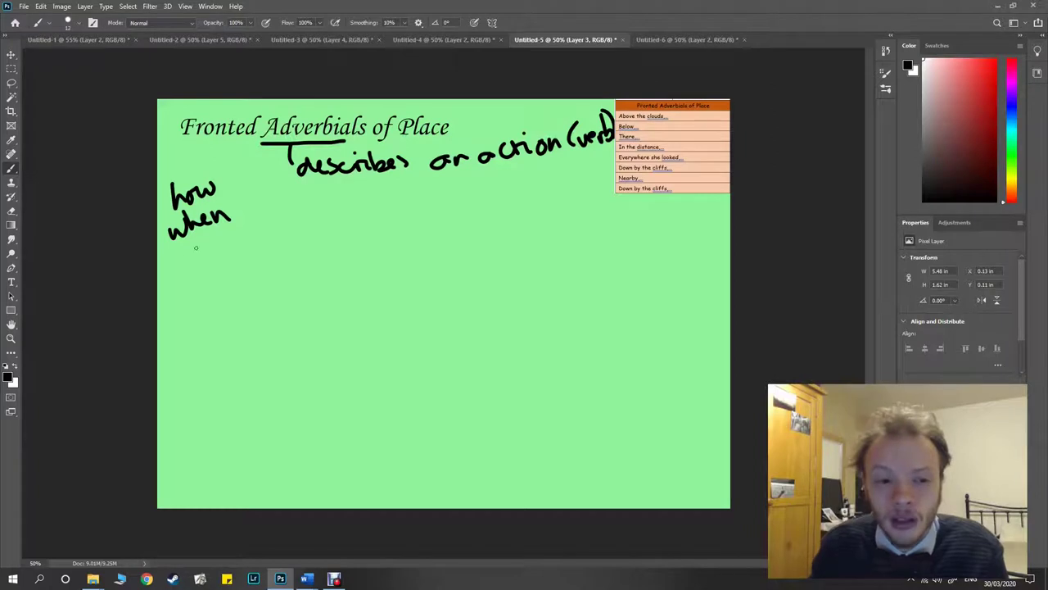
{"action": "mouse_move", "coordinate": [172, 249]}
{"action": "left_mouse_down"}
{"action": "mouse_move", "coordinate": [171, 258]}
{"action": "mouse_move", "coordinate": [188, 248]}
{"action": "left_mouse_up"}
{"action": "left_click_drag", "start_coordinate": [193, 237], "coordinate": [250, 234]}
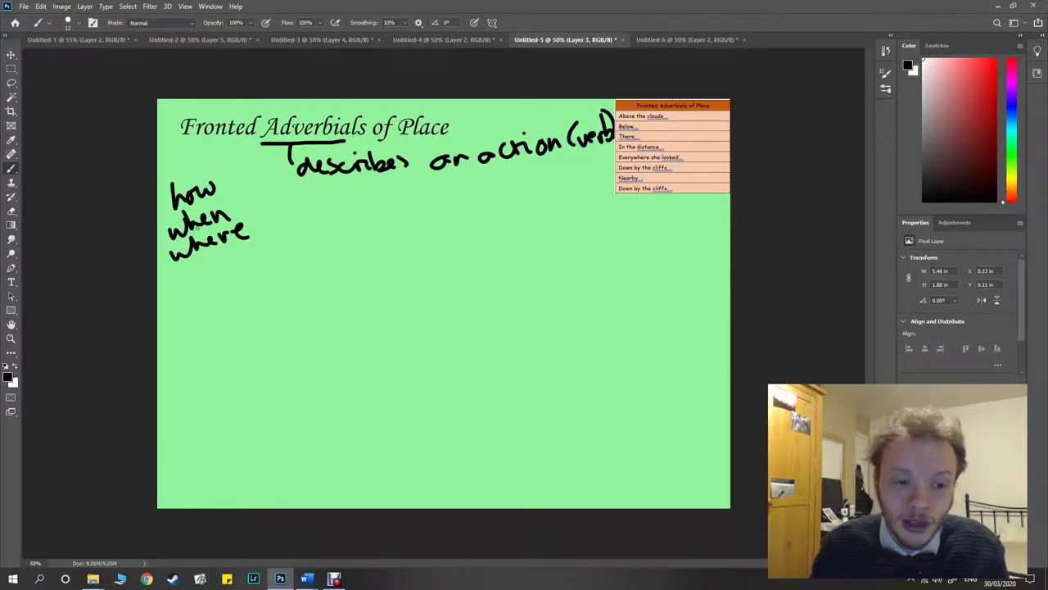
{"action": "mouse_move", "coordinate": [171, 271]}
{"action": "left_mouse_down"}
{"action": "mouse_move", "coordinate": [193, 284]}
{"action": "mouse_move", "coordinate": [229, 260]}
{"action": "mouse_move", "coordinate": [249, 275]}
{"action": "mouse_move", "coordinate": [264, 250]}
{"action": "mouse_move", "coordinate": [284, 248]}
{"action": "mouse_move", "coordinate": [245, 252]}
{"action": "left_mouse_up"}
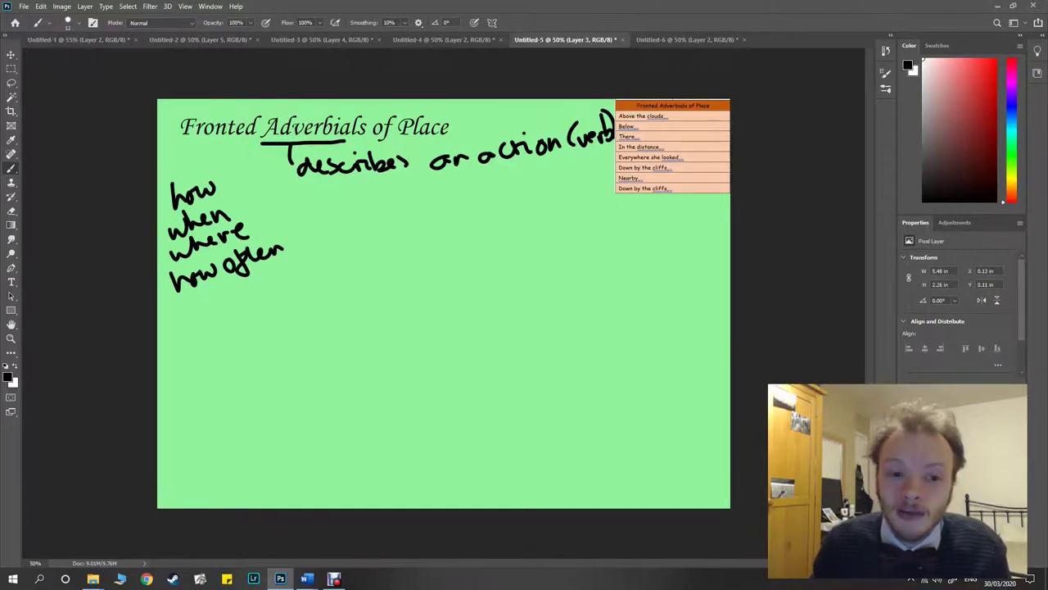
{"action": "mouse_move", "coordinate": [167, 243]}
{"action": "left_mouse_down"}
{"action": "mouse_move", "coordinate": [185, 264]}
{"action": "mouse_move", "coordinate": [234, 245]}
{"action": "mouse_move", "coordinate": [246, 220]}
{"action": "mouse_move", "coordinate": [160, 247]}
{"action": "left_mouse_up"}
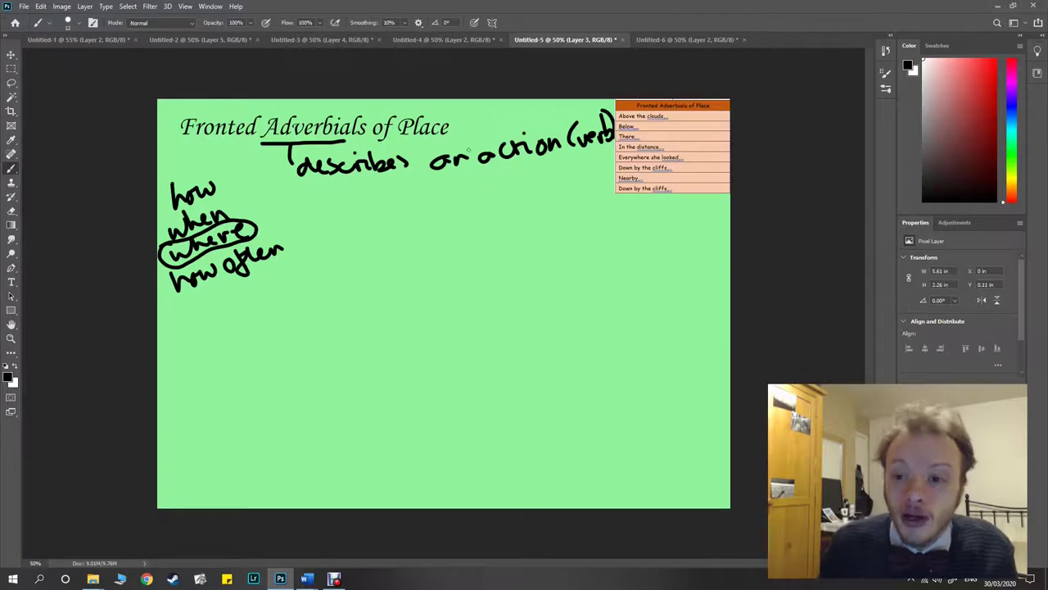
Change the brush colour to red and circle the word "Fronted" in the title
{"action": "left_click", "coordinate": [8, 377]}
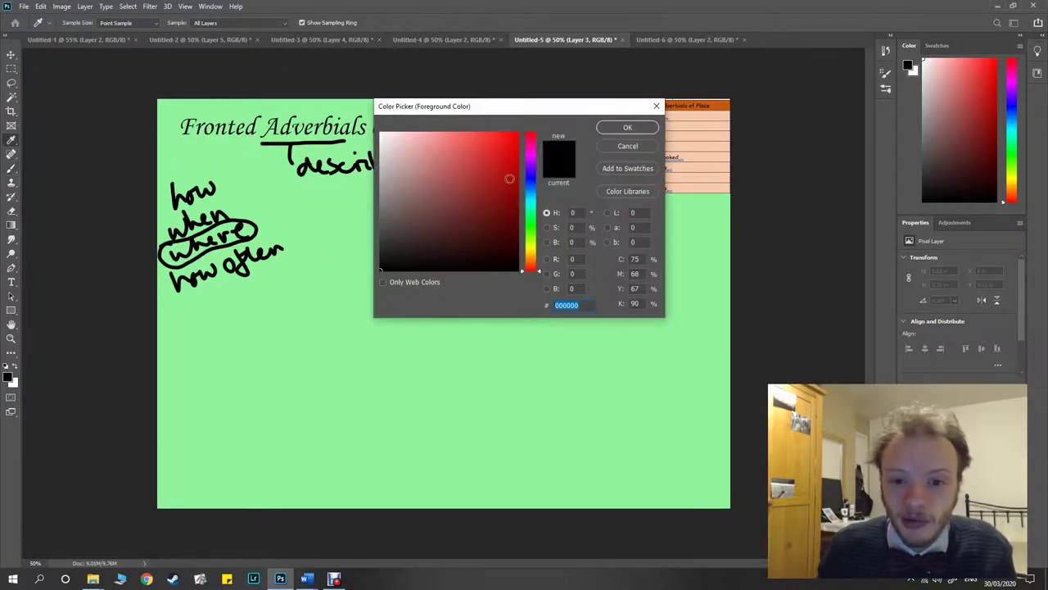
{"action": "left_click", "coordinate": [513, 133]}
{"action": "left_click", "coordinate": [624, 127]}
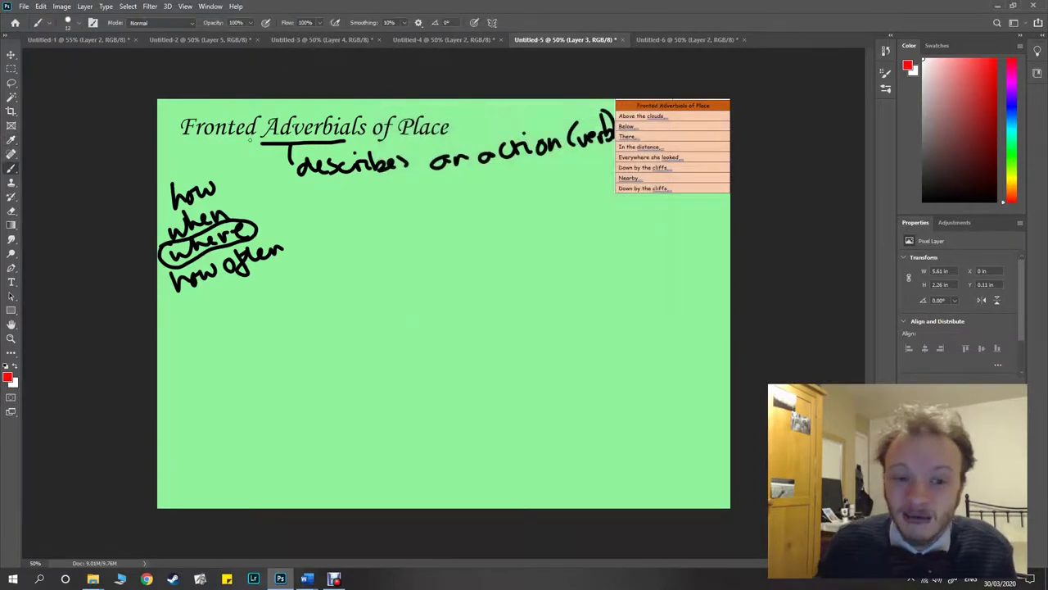
{"action": "mouse_move", "coordinate": [172, 139]}
{"action": "left_mouse_down"}
{"action": "mouse_move", "coordinate": [244, 148]}
{"action": "mouse_move", "coordinate": [160, 131]}
{"action": "mouse_move", "coordinate": [176, 164]}
{"action": "left_mouse_up"}
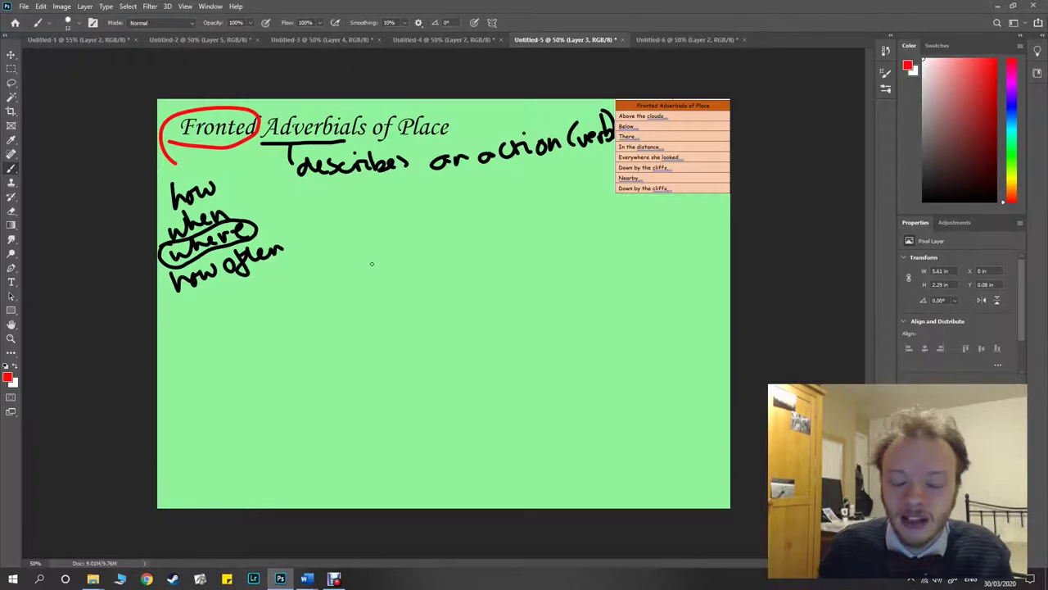
Change the brush colour to blue (0b22fe) and handwrite "The seagulls drifted on the wind" across the middle of the canvas
{"action": "left_click", "coordinate": [7, 377]}
{"action": "left_click", "coordinate": [529, 179]}
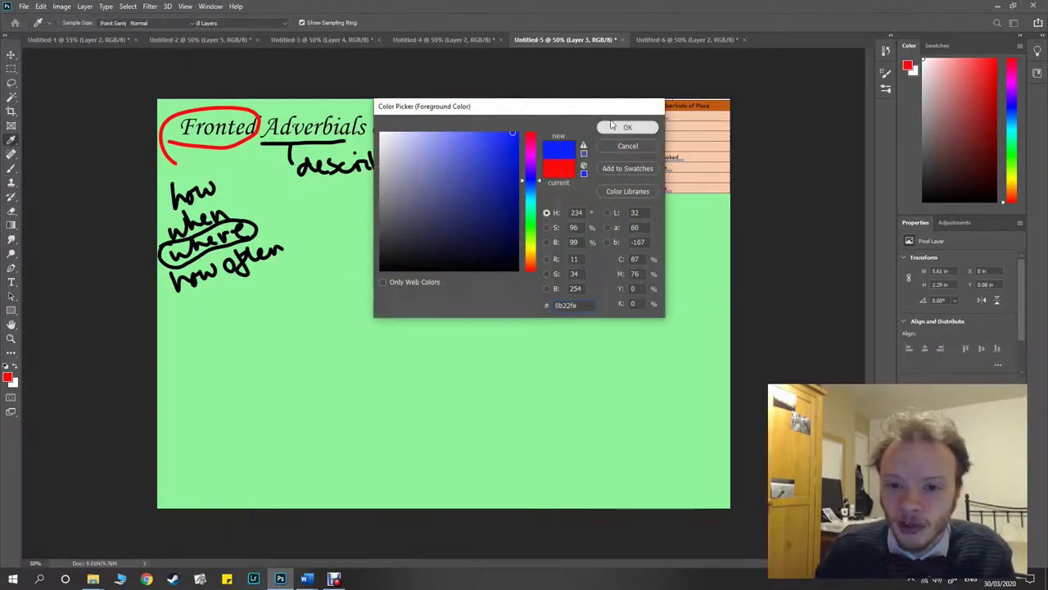
{"action": "left_click", "coordinate": [627, 128]}
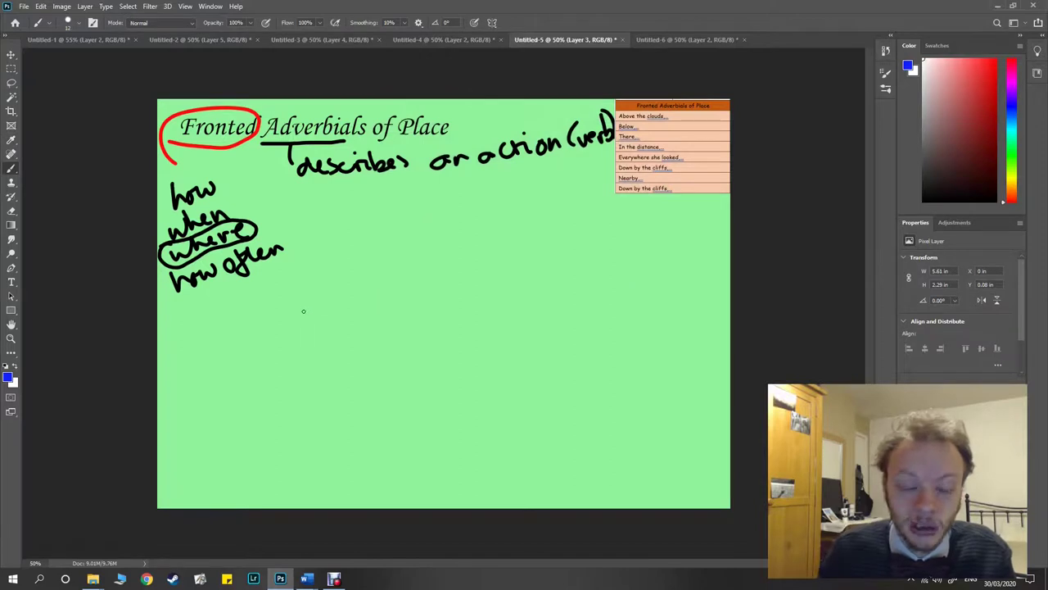
{"action": "mouse_move", "coordinate": [253, 311]}
{"action": "left_mouse_down"}
{"action": "mouse_move", "coordinate": [287, 308]}
{"action": "mouse_move", "coordinate": [271, 332]}
{"action": "left_mouse_up"}
{"action": "mouse_move", "coordinate": [278, 313]}
{"action": "left_mouse_down"}
{"action": "mouse_move", "coordinate": [283, 333]}
{"action": "mouse_move", "coordinate": [367, 329]}
{"action": "left_mouse_up"}
{"action": "mouse_move", "coordinate": [388, 316]}
{"action": "left_mouse_down"}
{"action": "mouse_move", "coordinate": [373, 346]}
{"action": "mouse_move", "coordinate": [416, 321]}
{"action": "left_mouse_up"}
{"action": "mouse_move", "coordinate": [422, 295]}
{"action": "left_mouse_down"}
{"action": "mouse_move", "coordinate": [428, 318]}
{"action": "mouse_move", "coordinate": [476, 319]}
{"action": "left_mouse_up"}
{"action": "mouse_move", "coordinate": [485, 310]}
{"action": "left_mouse_down"}
{"action": "mouse_move", "coordinate": [498, 307]}
{"action": "mouse_move", "coordinate": [514, 331]}
{"action": "left_mouse_up"}
{"action": "left_click_drag", "start_coordinate": [516, 310], "coordinate": [547, 296]}
{"action": "left_click_drag", "start_coordinate": [550, 299], "coordinate": [564, 305]}
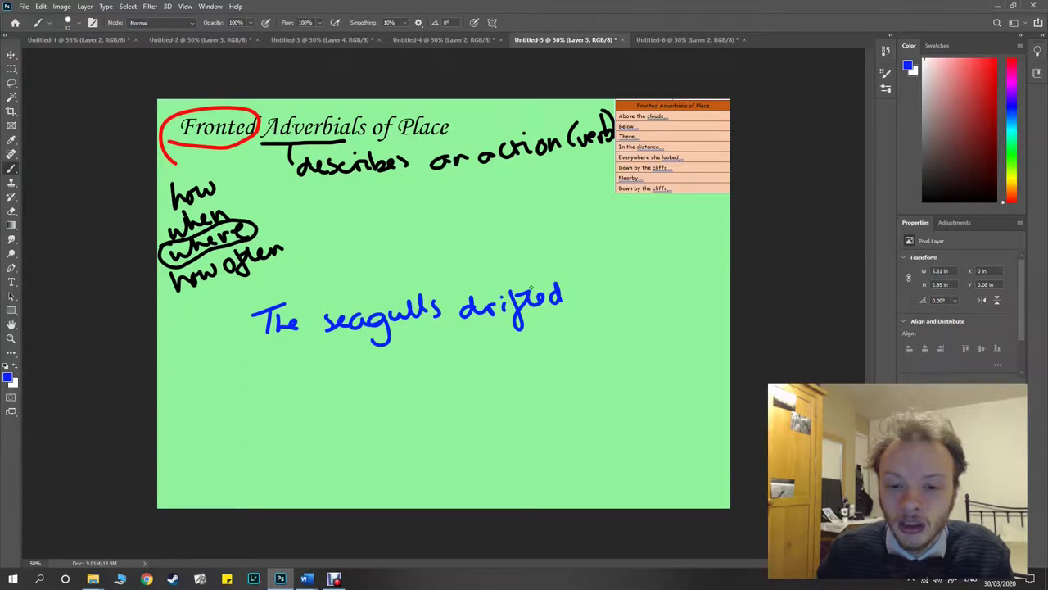
{"action": "left_click_drag", "start_coordinate": [583, 293], "coordinate": [614, 300]}
{"action": "mouse_move", "coordinate": [632, 278]}
{"action": "left_mouse_down"}
{"action": "mouse_move", "coordinate": [631, 301]}
{"action": "mouse_move", "coordinate": [667, 291]}
{"action": "left_mouse_up"}
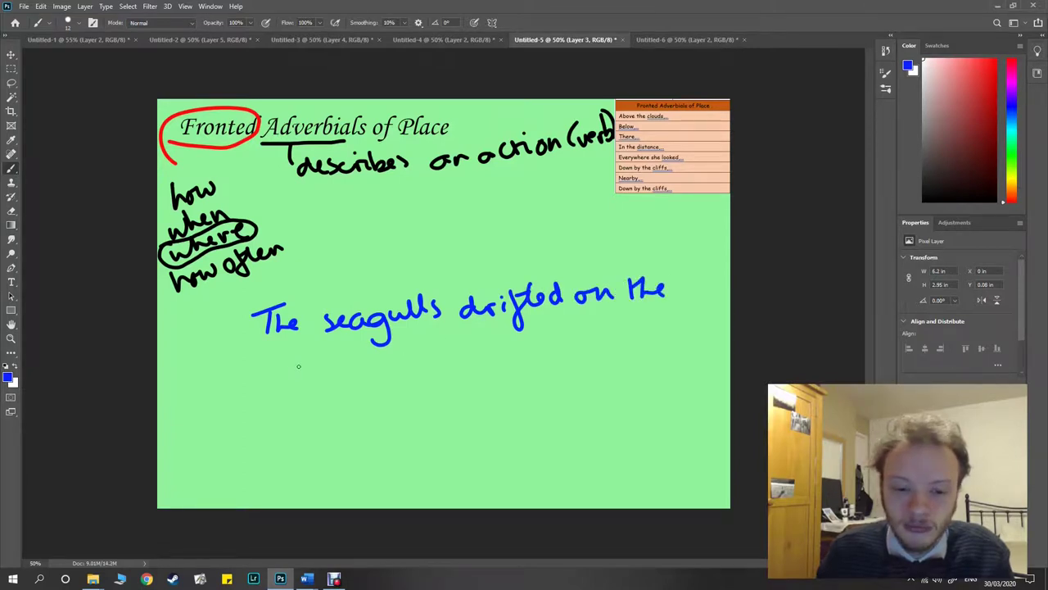
{"action": "mouse_move", "coordinate": [276, 367]}
{"action": "left_mouse_down"}
{"action": "mouse_move", "coordinate": [295, 378]}
{"action": "mouse_move", "coordinate": [341, 373]}
{"action": "mouse_move", "coordinate": [365, 342]}
{"action": "left_mouse_up"}
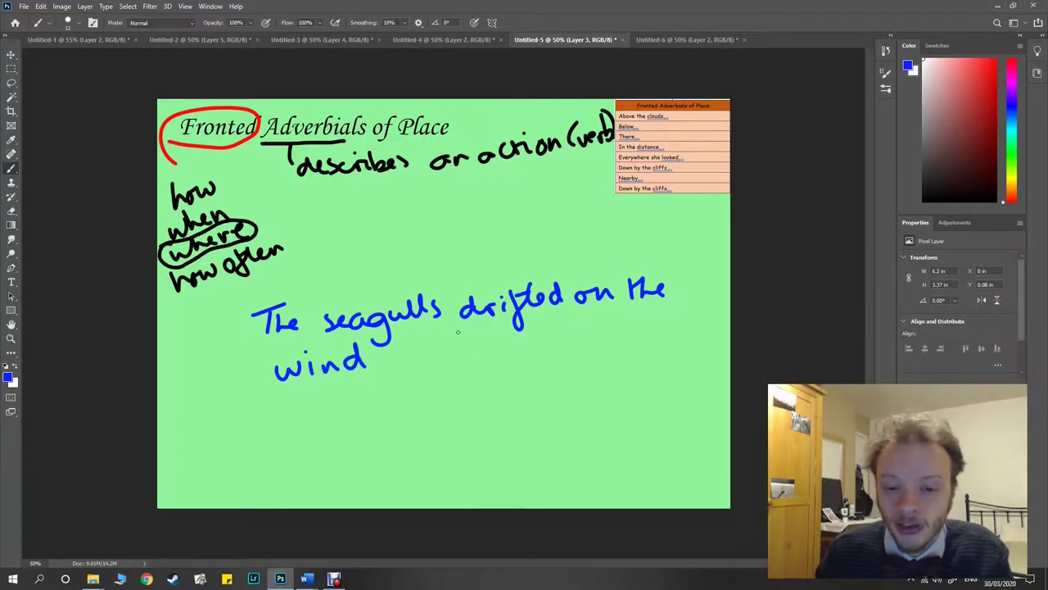
Underline "drifted", circle "on", and mark the phrase "on the wind" with wavy underlines
{"action": "left_click_drag", "start_coordinate": [452, 329], "coordinate": [539, 316]}
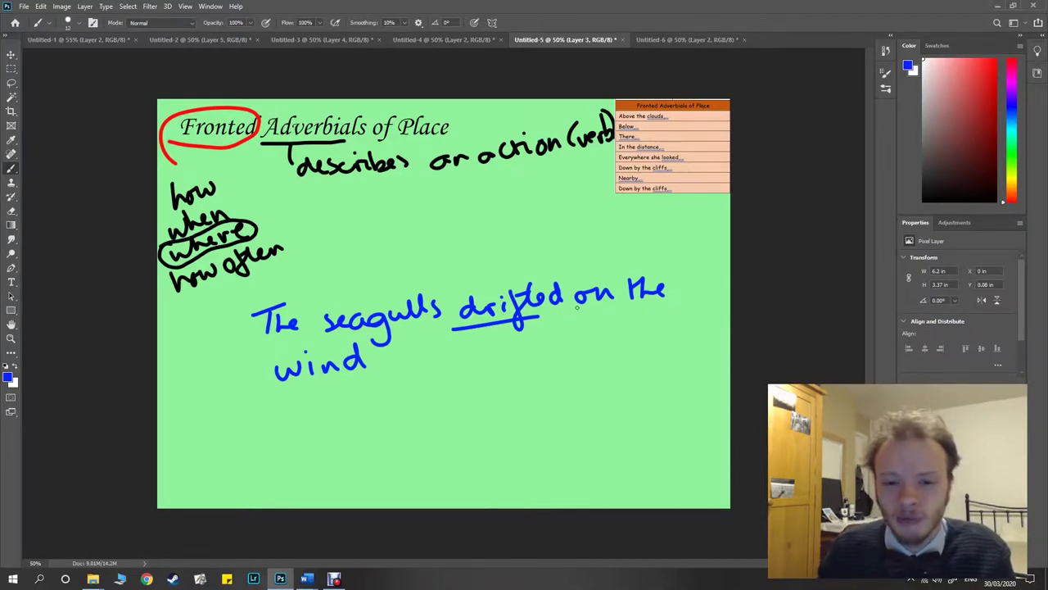
{"action": "left_click_drag", "start_coordinate": [592, 314], "coordinate": [623, 286]}
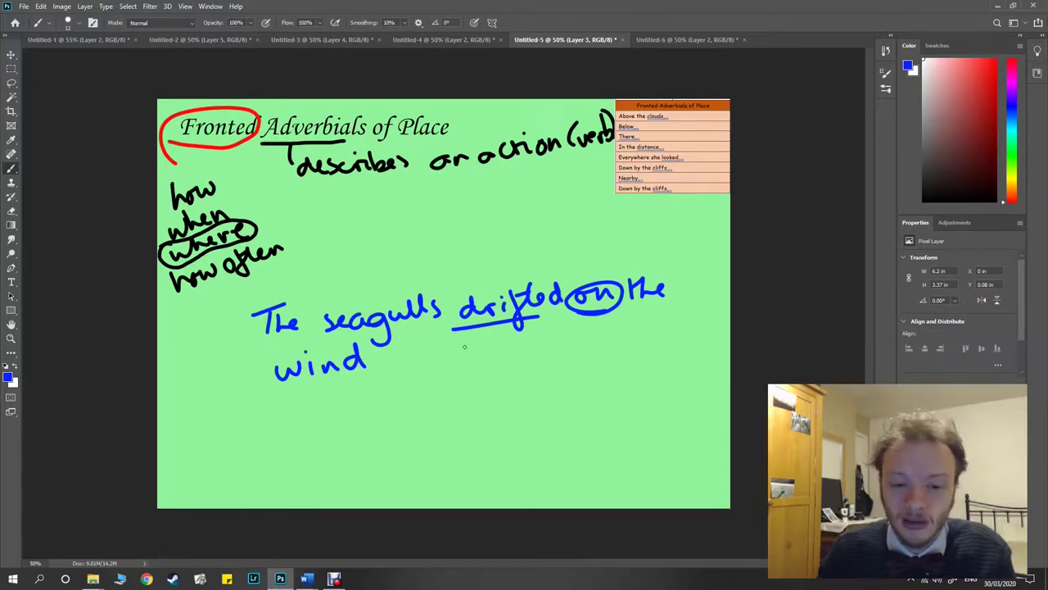
{"action": "left_click_drag", "start_coordinate": [565, 319], "coordinate": [669, 308]}
{"action": "left_click_drag", "start_coordinate": [277, 386], "coordinate": [380, 373]}
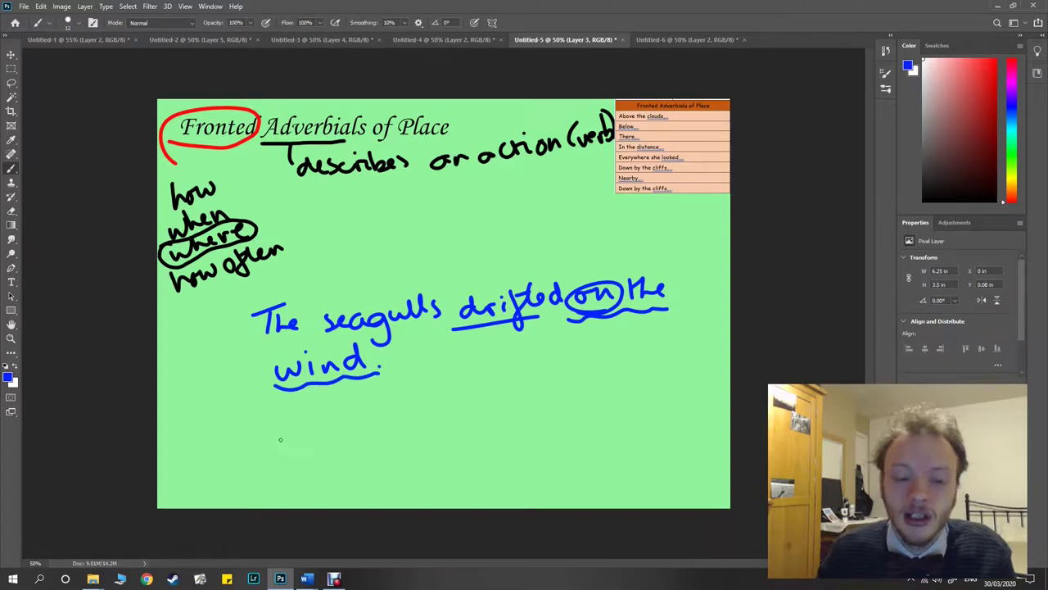
Handwrite the reordered sentence "On the wind, the seagulls drifted" below the first example
{"action": "left_click_drag", "start_coordinate": [261, 421], "coordinate": [307, 446]}
{"action": "left_click_drag", "start_coordinate": [339, 415], "coordinate": [340, 442]}
{"action": "left_click_drag", "start_coordinate": [332, 424], "coordinate": [467, 417]}
{"action": "left_click", "coordinate": [432, 395]}
{"action": "mouse_move", "coordinate": [479, 408]}
{"action": "left_mouse_down"}
{"action": "mouse_move", "coordinate": [483, 393]}
{"action": "mouse_move", "coordinate": [506, 403]}
{"action": "mouse_move", "coordinate": [514, 426]}
{"action": "mouse_move", "coordinate": [491, 435]}
{"action": "left_mouse_up"}
{"action": "mouse_move", "coordinate": [539, 380]}
{"action": "left_mouse_down"}
{"action": "mouse_move", "coordinate": [538, 398]}
{"action": "mouse_move", "coordinate": [551, 382]}
{"action": "left_mouse_up"}
{"action": "mouse_move", "coordinate": [547, 373]}
{"action": "left_mouse_down"}
{"action": "mouse_move", "coordinate": [565, 392]}
{"action": "mouse_move", "coordinate": [596, 392]}
{"action": "left_mouse_up"}
{"action": "mouse_move", "coordinate": [613, 387]}
{"action": "left_mouse_down"}
{"action": "mouse_move", "coordinate": [629, 377]}
{"action": "mouse_move", "coordinate": [649, 385]}
{"action": "mouse_move", "coordinate": [647, 398]}
{"action": "mouse_move", "coordinate": [686, 351]}
{"action": "mouse_move", "coordinate": [700, 369]}
{"action": "left_mouse_up"}
{"action": "mouse_move", "coordinate": [588, 418]}
{"action": "left_mouse_down"}
{"action": "mouse_move", "coordinate": [598, 436]}
{"action": "mouse_move", "coordinate": [609, 416]}
{"action": "left_mouse_up"}
{"action": "left_click_drag", "start_coordinate": [614, 414], "coordinate": [626, 435]}
{"action": "left_click_drag", "start_coordinate": [647, 398], "coordinate": [644, 414]}
{"action": "mouse_move", "coordinate": [652, 408]}
{"action": "left_mouse_down"}
{"action": "mouse_move", "coordinate": [666, 401]}
{"action": "mouse_move", "coordinate": [677, 411]}
{"action": "mouse_move", "coordinate": [647, 399]}
{"action": "left_mouse_up"}
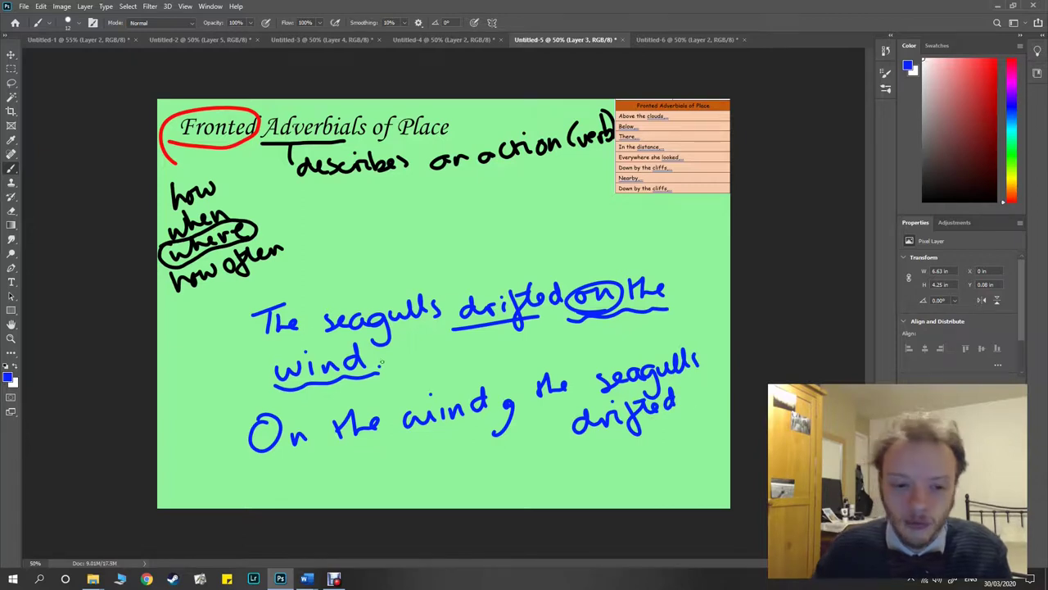
Erase the blue seagull example writing with an enlarged eraser, keeping the black and red notes
{"action": "left_click", "coordinate": [12, 212]}
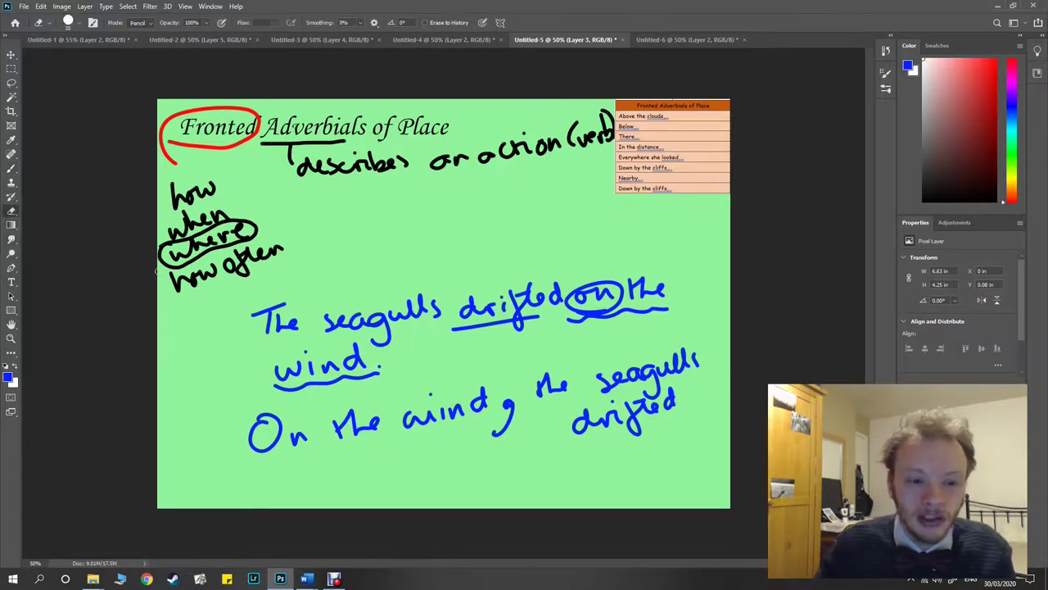
{"action": "right_click", "coordinate": [293, 311]}
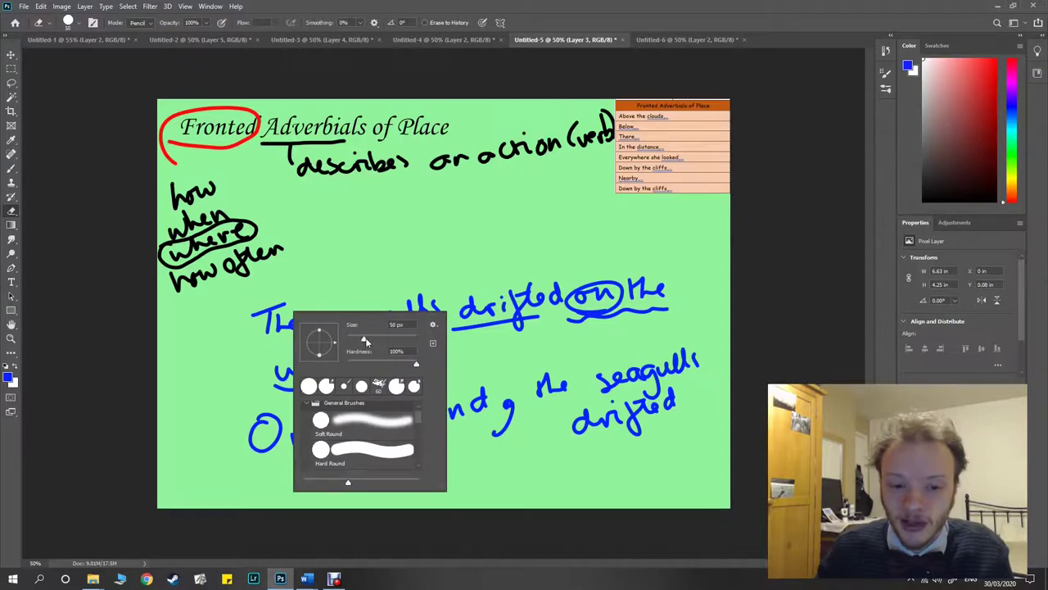
{"action": "left_click_drag", "start_coordinate": [366, 342], "coordinate": [383, 340]}
{"action": "mouse_move", "coordinate": [256, 312]}
{"action": "left_mouse_down"}
{"action": "mouse_move", "coordinate": [295, 326]}
{"action": "mouse_move", "coordinate": [398, 331]}
{"action": "mouse_move", "coordinate": [299, 435]}
{"action": "mouse_move", "coordinate": [376, 419]}
{"action": "mouse_move", "coordinate": [252, 441]}
{"action": "left_mouse_up"}
{"action": "mouse_move", "coordinate": [403, 404]}
{"action": "left_mouse_down"}
{"action": "mouse_move", "coordinate": [565, 387]}
{"action": "mouse_move", "coordinate": [614, 395]}
{"action": "mouse_move", "coordinate": [610, 419]}
{"action": "mouse_move", "coordinate": [655, 409]}
{"action": "mouse_move", "coordinate": [647, 421]}
{"action": "left_mouse_up"}
{"action": "left_click_drag", "start_coordinate": [692, 372], "coordinate": [629, 361]}
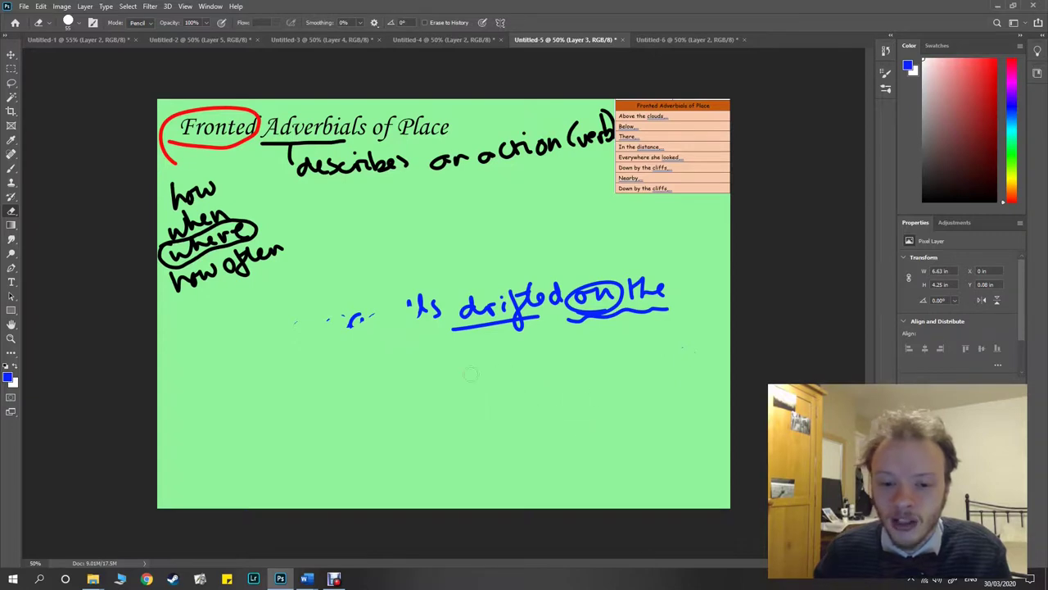
{"action": "mouse_move", "coordinate": [471, 375]}
{"action": "left_mouse_down"}
{"action": "mouse_move", "coordinate": [427, 315]}
{"action": "mouse_move", "coordinate": [330, 325]}
{"action": "mouse_move", "coordinate": [465, 311]}
{"action": "mouse_move", "coordinate": [445, 329]}
{"action": "mouse_move", "coordinate": [651, 310]}
{"action": "mouse_move", "coordinate": [634, 291]}
{"action": "mouse_move", "coordinate": [509, 288]}
{"action": "left_mouse_up"}
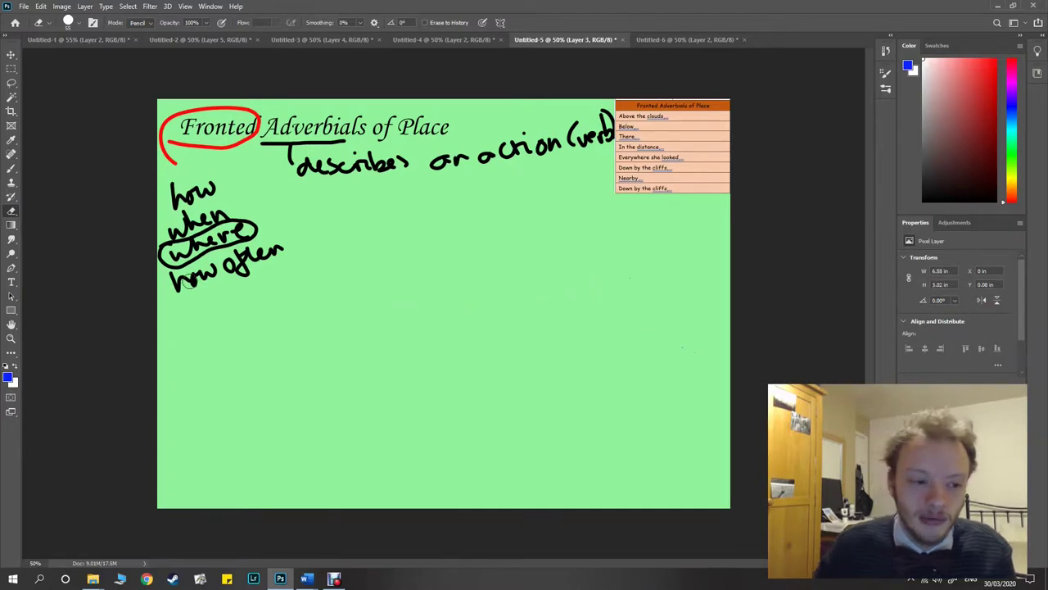
Handwrite a new blue example with the Brush: "The crab disappeared into the sand beneath my feet."
{"action": "left_click", "coordinate": [11, 168]}
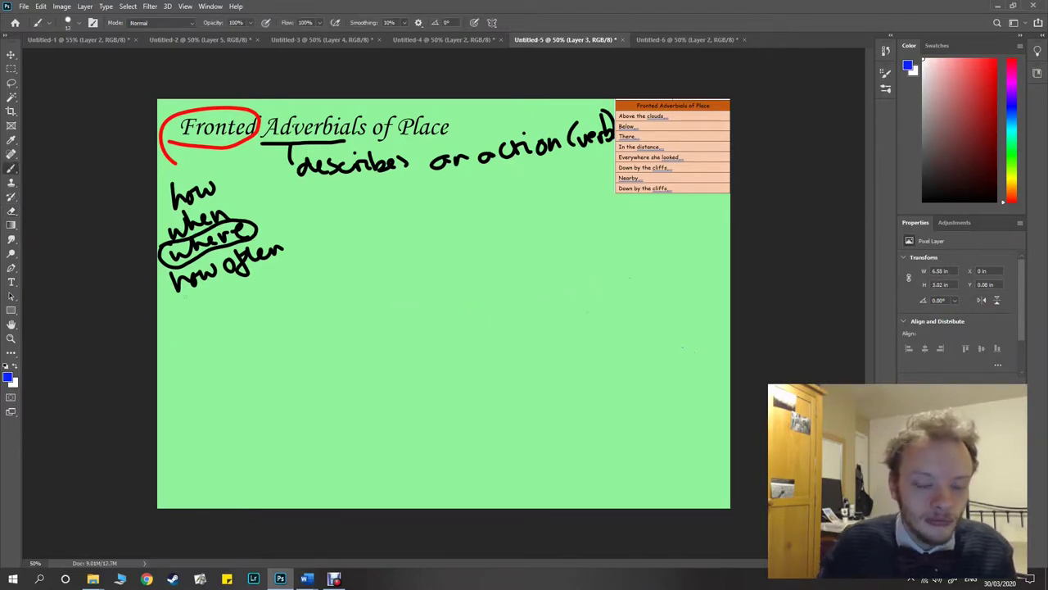
{"action": "left_click_drag", "start_coordinate": [257, 289], "coordinate": [259, 315]}
{"action": "left_click_drag", "start_coordinate": [251, 300], "coordinate": [281, 314]}
{"action": "left_click_drag", "start_coordinate": [286, 307], "coordinate": [297, 311]}
{"action": "left_click_drag", "start_coordinate": [240, 282], "coordinate": [270, 276]}
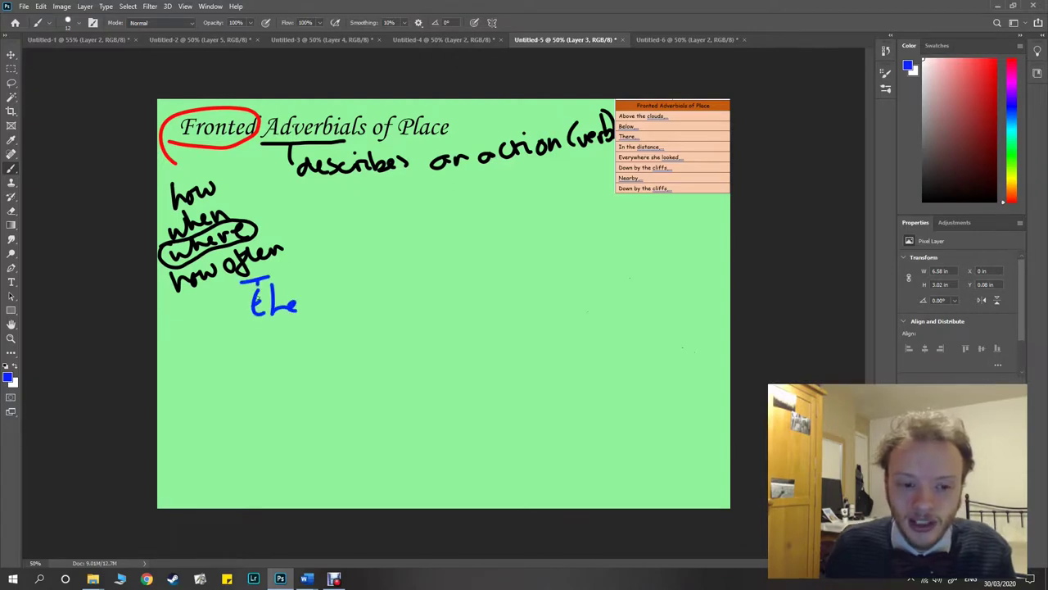
{"action": "mouse_move", "coordinate": [334, 302]}
{"action": "left_mouse_down"}
{"action": "mouse_move", "coordinate": [335, 311]}
{"action": "mouse_move", "coordinate": [350, 302]}
{"action": "mouse_move", "coordinate": [366, 310]}
{"action": "left_mouse_up"}
{"action": "mouse_move", "coordinate": [379, 284]}
{"action": "left_mouse_down"}
{"action": "mouse_move", "coordinate": [379, 310]}
{"action": "mouse_move", "coordinate": [425, 311]}
{"action": "left_mouse_up"}
{"action": "mouse_move", "coordinate": [431, 300]}
{"action": "left_mouse_down"}
{"action": "mouse_move", "coordinate": [432, 310]}
{"action": "mouse_move", "coordinate": [479, 316]}
{"action": "left_mouse_up"}
{"action": "mouse_move", "coordinate": [490, 296]}
{"action": "left_mouse_down"}
{"action": "mouse_move", "coordinate": [497, 314]}
{"action": "mouse_move", "coordinate": [591, 288]}
{"action": "mouse_move", "coordinate": [593, 275]}
{"action": "left_mouse_up"}
{"action": "mouse_move", "coordinate": [245, 344]}
{"action": "left_mouse_down"}
{"action": "mouse_move", "coordinate": [249, 357]}
{"action": "mouse_move", "coordinate": [276, 355]}
{"action": "left_mouse_up"}
{"action": "mouse_move", "coordinate": [282, 336]}
{"action": "left_mouse_down"}
{"action": "mouse_move", "coordinate": [285, 356]}
{"action": "mouse_move", "coordinate": [297, 343]}
{"action": "mouse_move", "coordinate": [282, 338]}
{"action": "mouse_move", "coordinate": [396, 347]}
{"action": "mouse_move", "coordinate": [463, 323]}
{"action": "mouse_move", "coordinate": [533, 334]}
{"action": "mouse_move", "coordinate": [607, 321]}
{"action": "mouse_move", "coordinate": [659, 325]}
{"action": "mouse_move", "coordinate": [674, 353]}
{"action": "left_mouse_up"}
{"action": "left_click", "coordinate": [328, 334]}
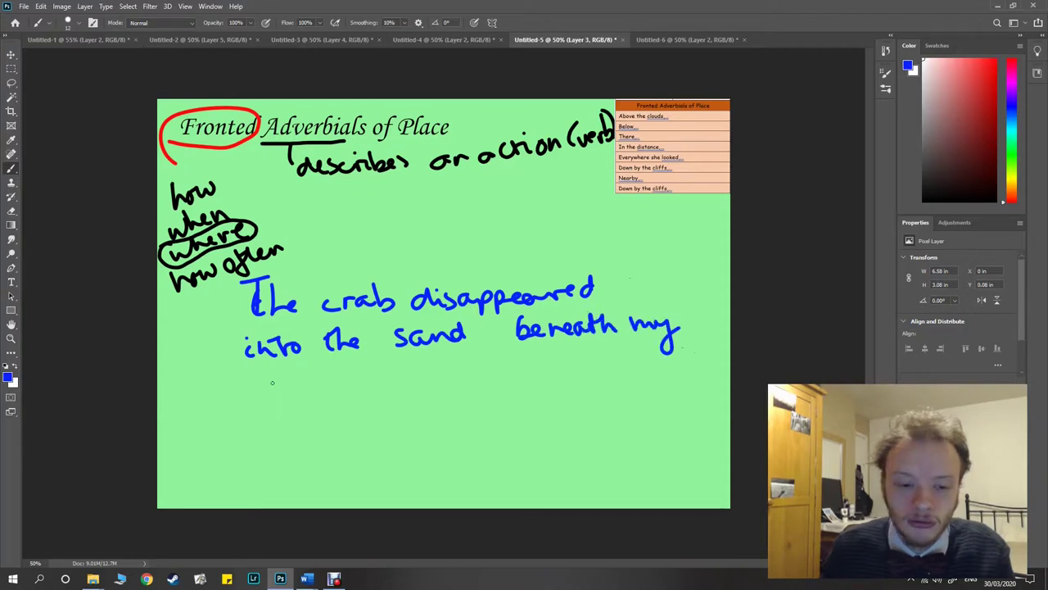
{"action": "mouse_move", "coordinate": [272, 380]}
{"action": "left_mouse_down"}
{"action": "mouse_move", "coordinate": [278, 390]}
{"action": "mouse_move", "coordinate": [325, 384]}
{"action": "left_mouse_up"}
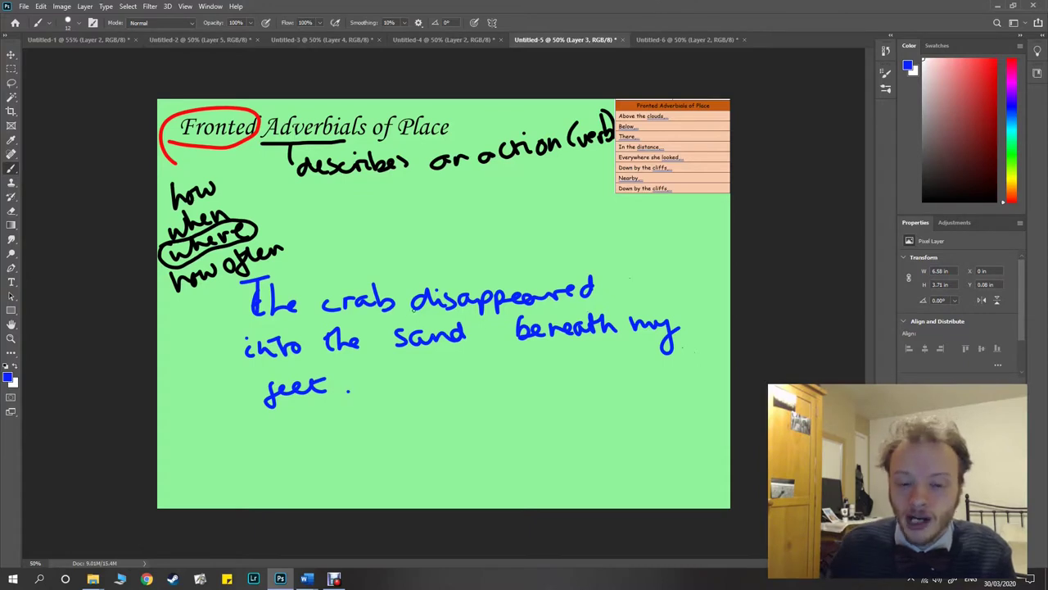
Reset the brush colour to black and draw wavy underlines beneath "disappeared" and "beneath my feet"
{"action": "left_click", "coordinate": [7, 366]}
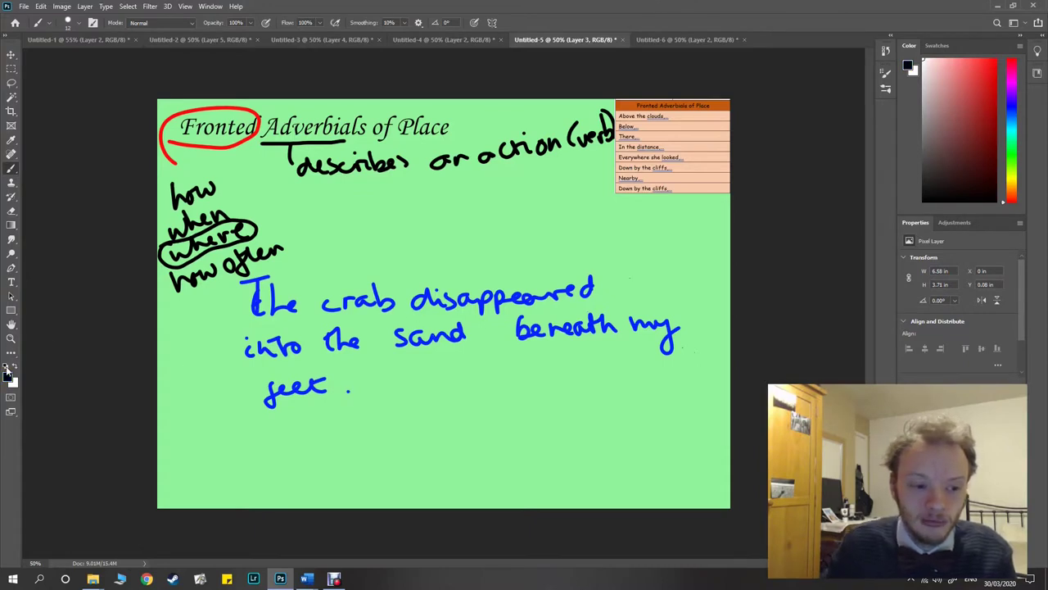
{"action": "left_click_drag", "start_coordinate": [414, 314], "coordinate": [585, 308]}
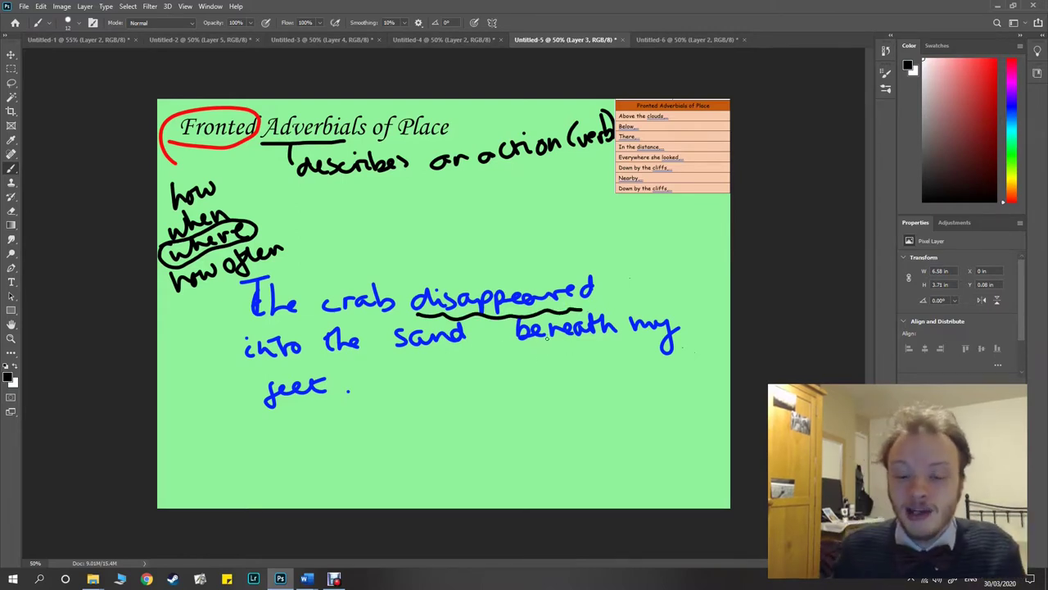
{"action": "left_click_drag", "start_coordinate": [515, 347], "coordinate": [647, 345]}
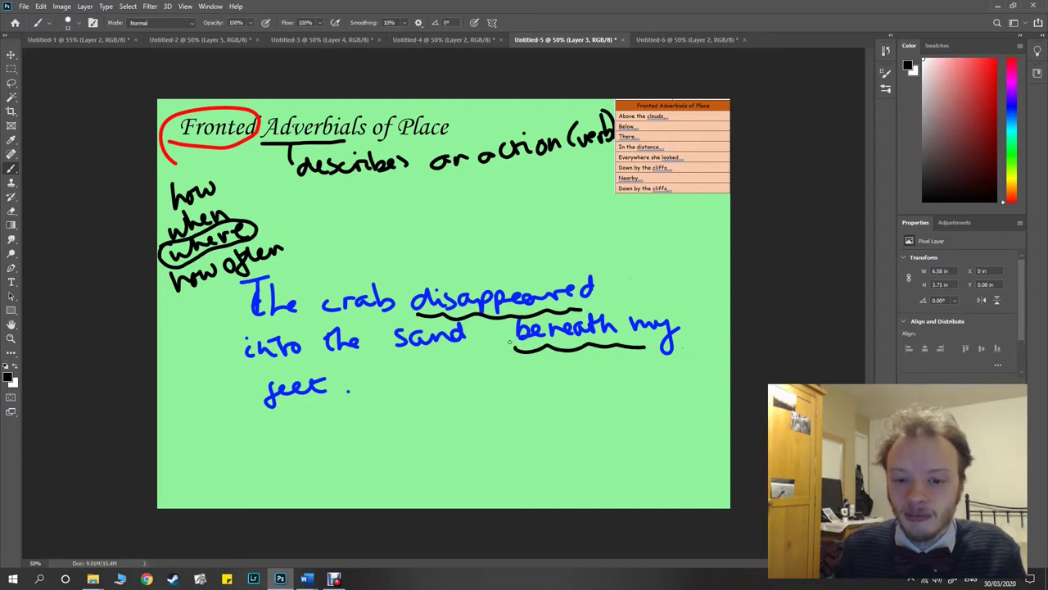
{"action": "left_click_drag", "start_coordinate": [250, 401], "coordinate": [326, 394]}
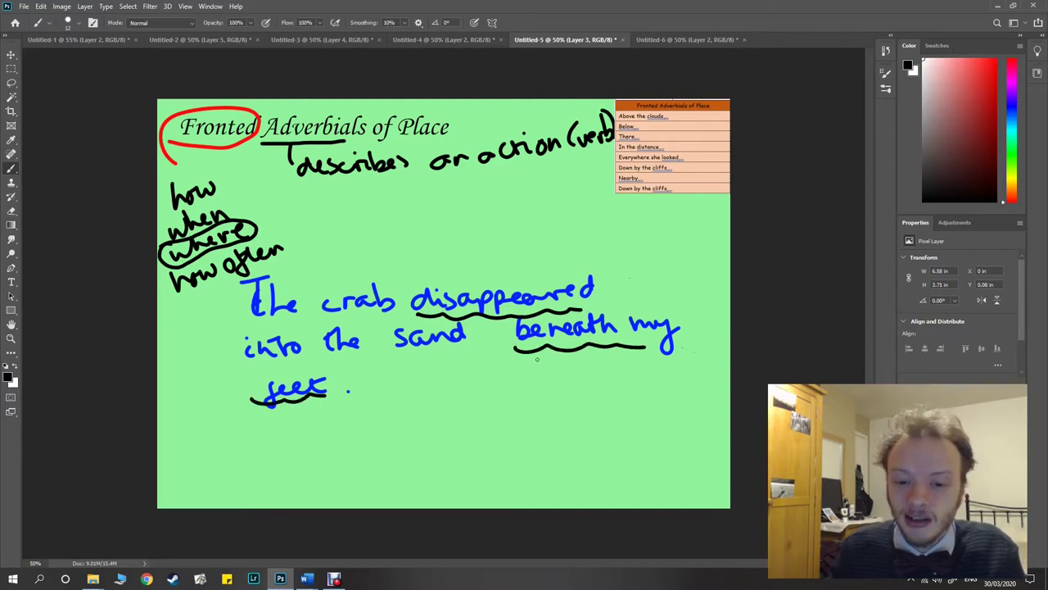
Draw an arrow down from "beneath my", handwrite "Beneath my feet," under the crab sentence, and circle the comma
{"action": "mouse_move", "coordinate": [524, 361]}
{"action": "left_mouse_down"}
{"action": "mouse_move", "coordinate": [451, 407]}
{"action": "mouse_move", "coordinate": [473, 412]}
{"action": "left_mouse_up"}
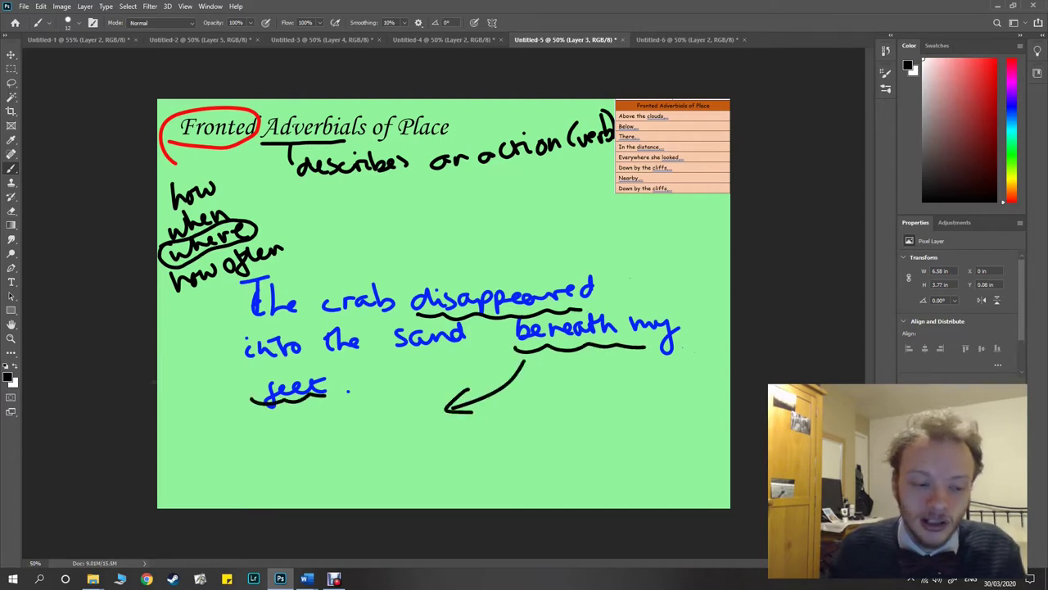
{"action": "mouse_move", "coordinate": [236, 442]}
{"action": "left_mouse_down"}
{"action": "mouse_move", "coordinate": [299, 459]}
{"action": "mouse_move", "coordinate": [335, 436]}
{"action": "mouse_move", "coordinate": [361, 453]}
{"action": "mouse_move", "coordinate": [447, 434]}
{"action": "mouse_move", "coordinate": [504, 448]}
{"action": "mouse_move", "coordinate": [493, 464]}
{"action": "left_mouse_up"}
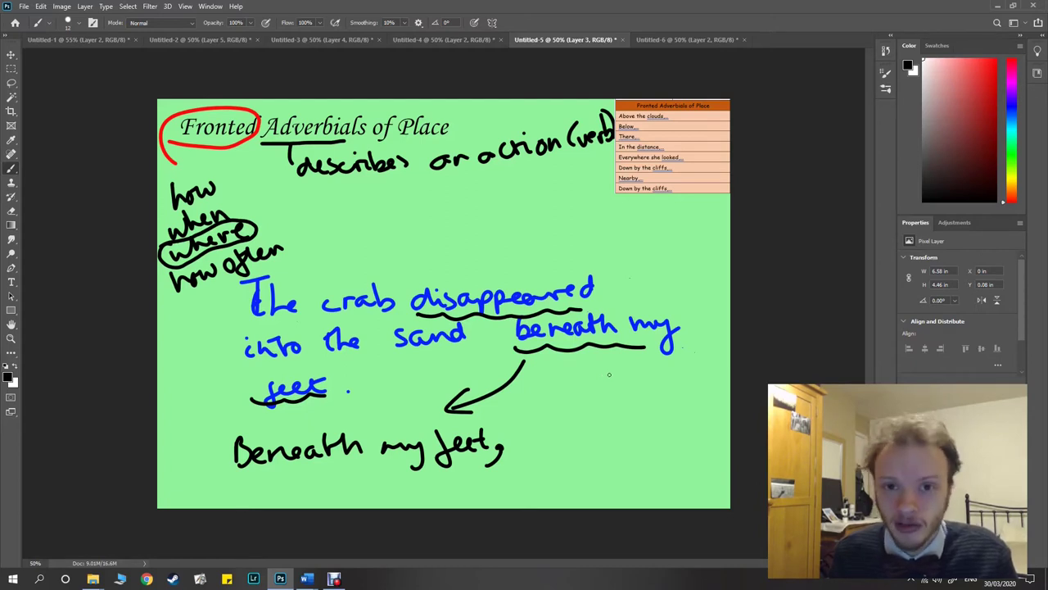
{"action": "left_click_drag", "start_coordinate": [496, 441], "coordinate": [483, 439]}
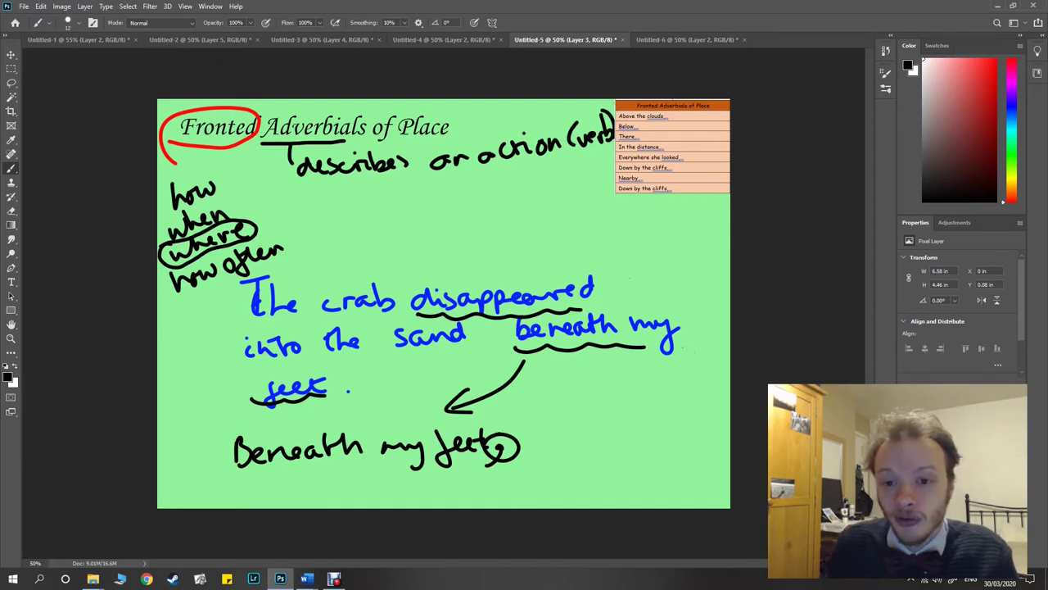
Draw a black outline around the Fronted Adverbials of Place word table
{"action": "mouse_move", "coordinate": [611, 100]}
{"action": "left_mouse_down"}
{"action": "mouse_move", "coordinate": [598, 202]}
{"action": "mouse_move", "coordinate": [696, 205]}
{"action": "left_mouse_up"}
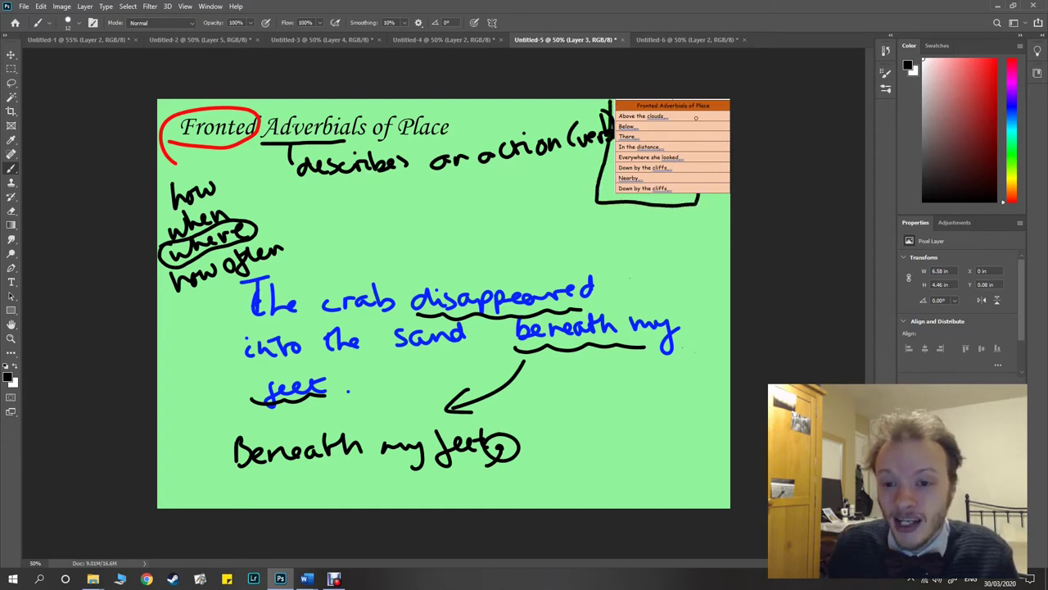